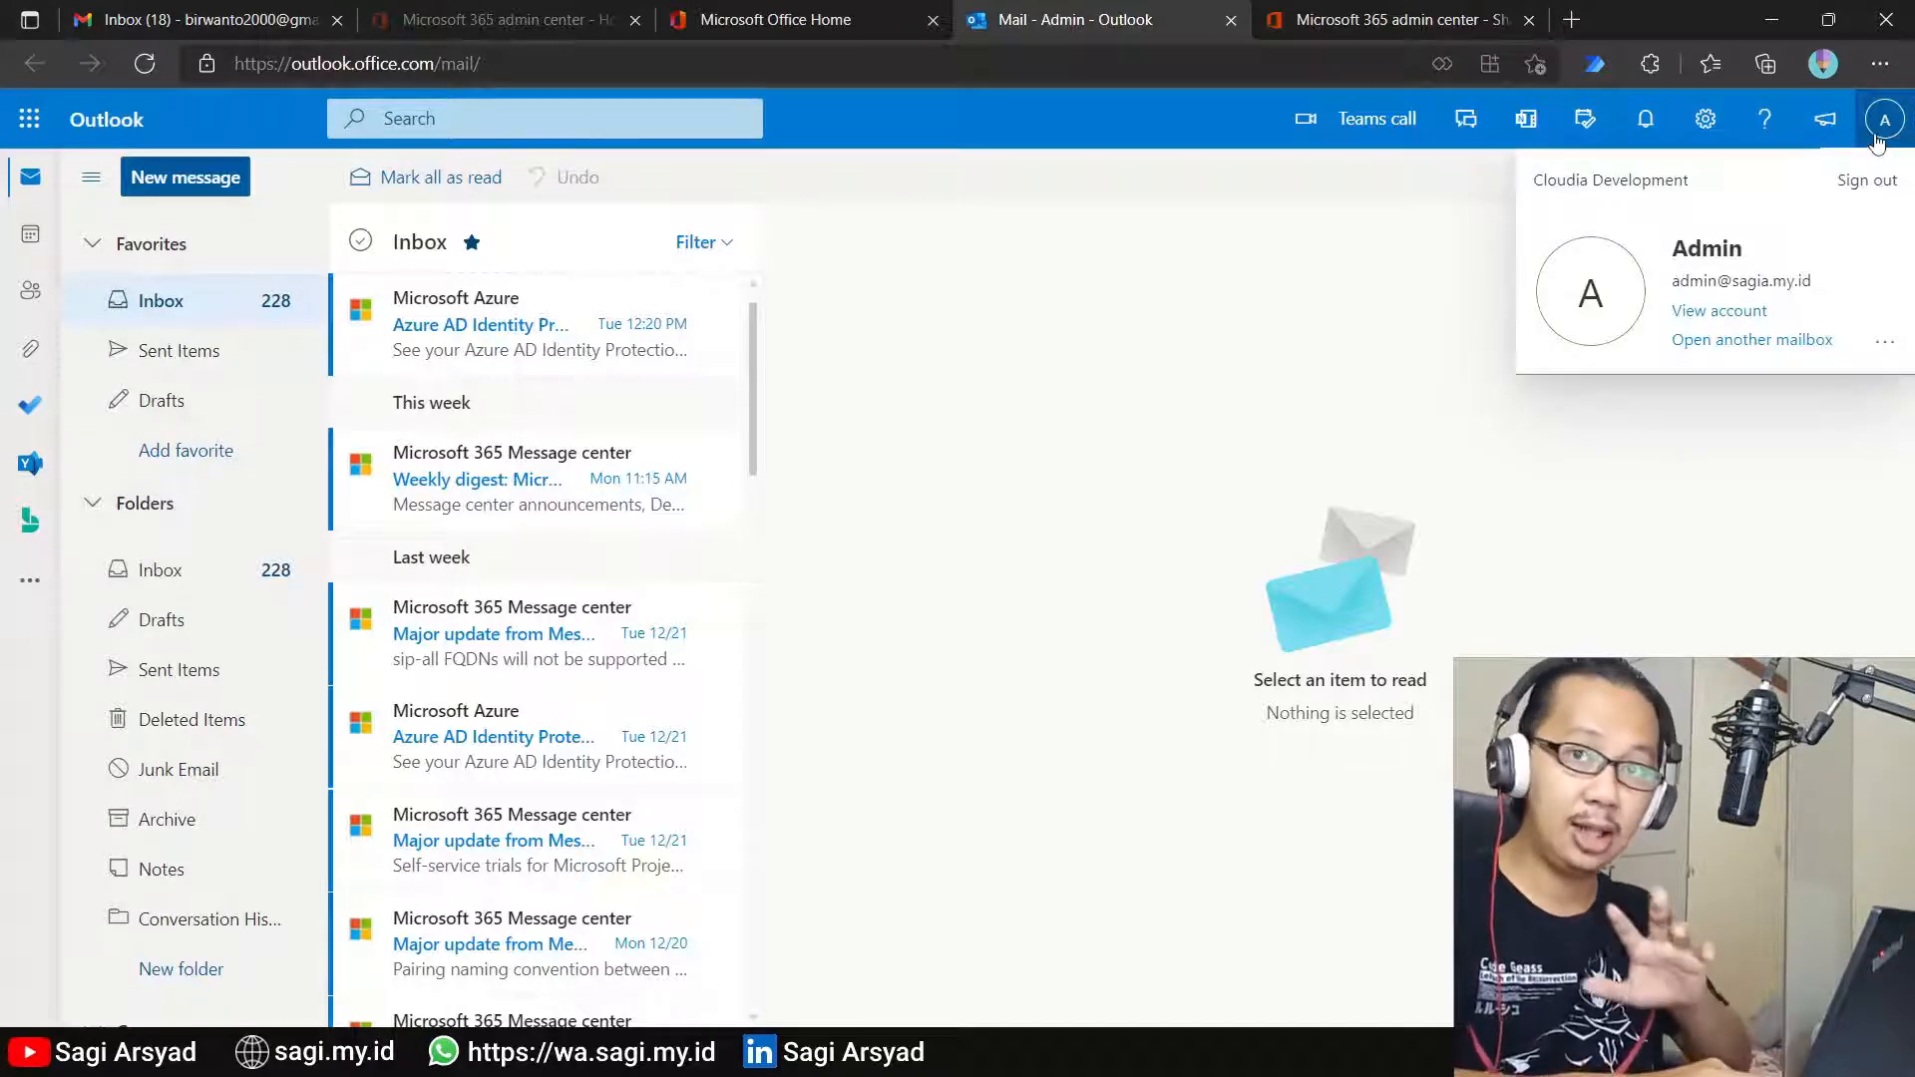
Step: Open the Contact shared mailbox in its own tab to show its inbox
left_click(1715, 345)
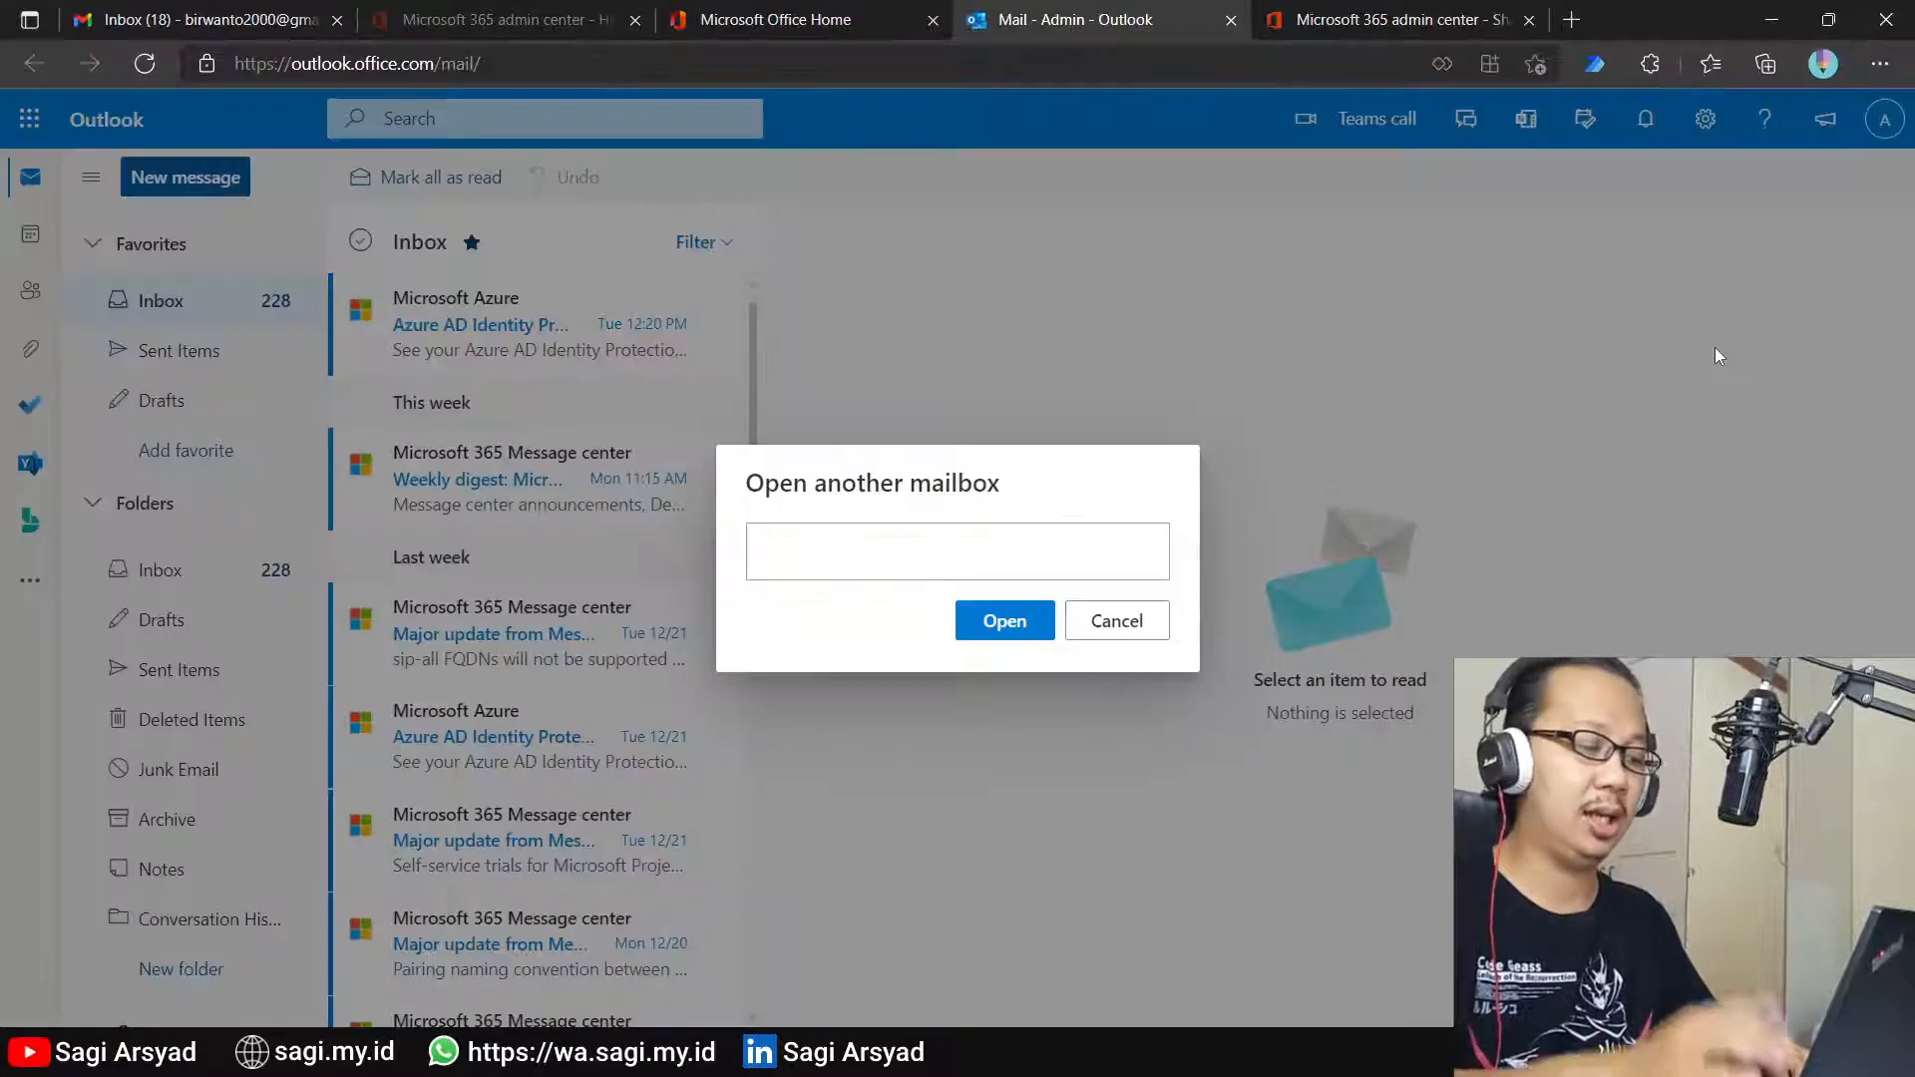
type("cont")
key("Return")
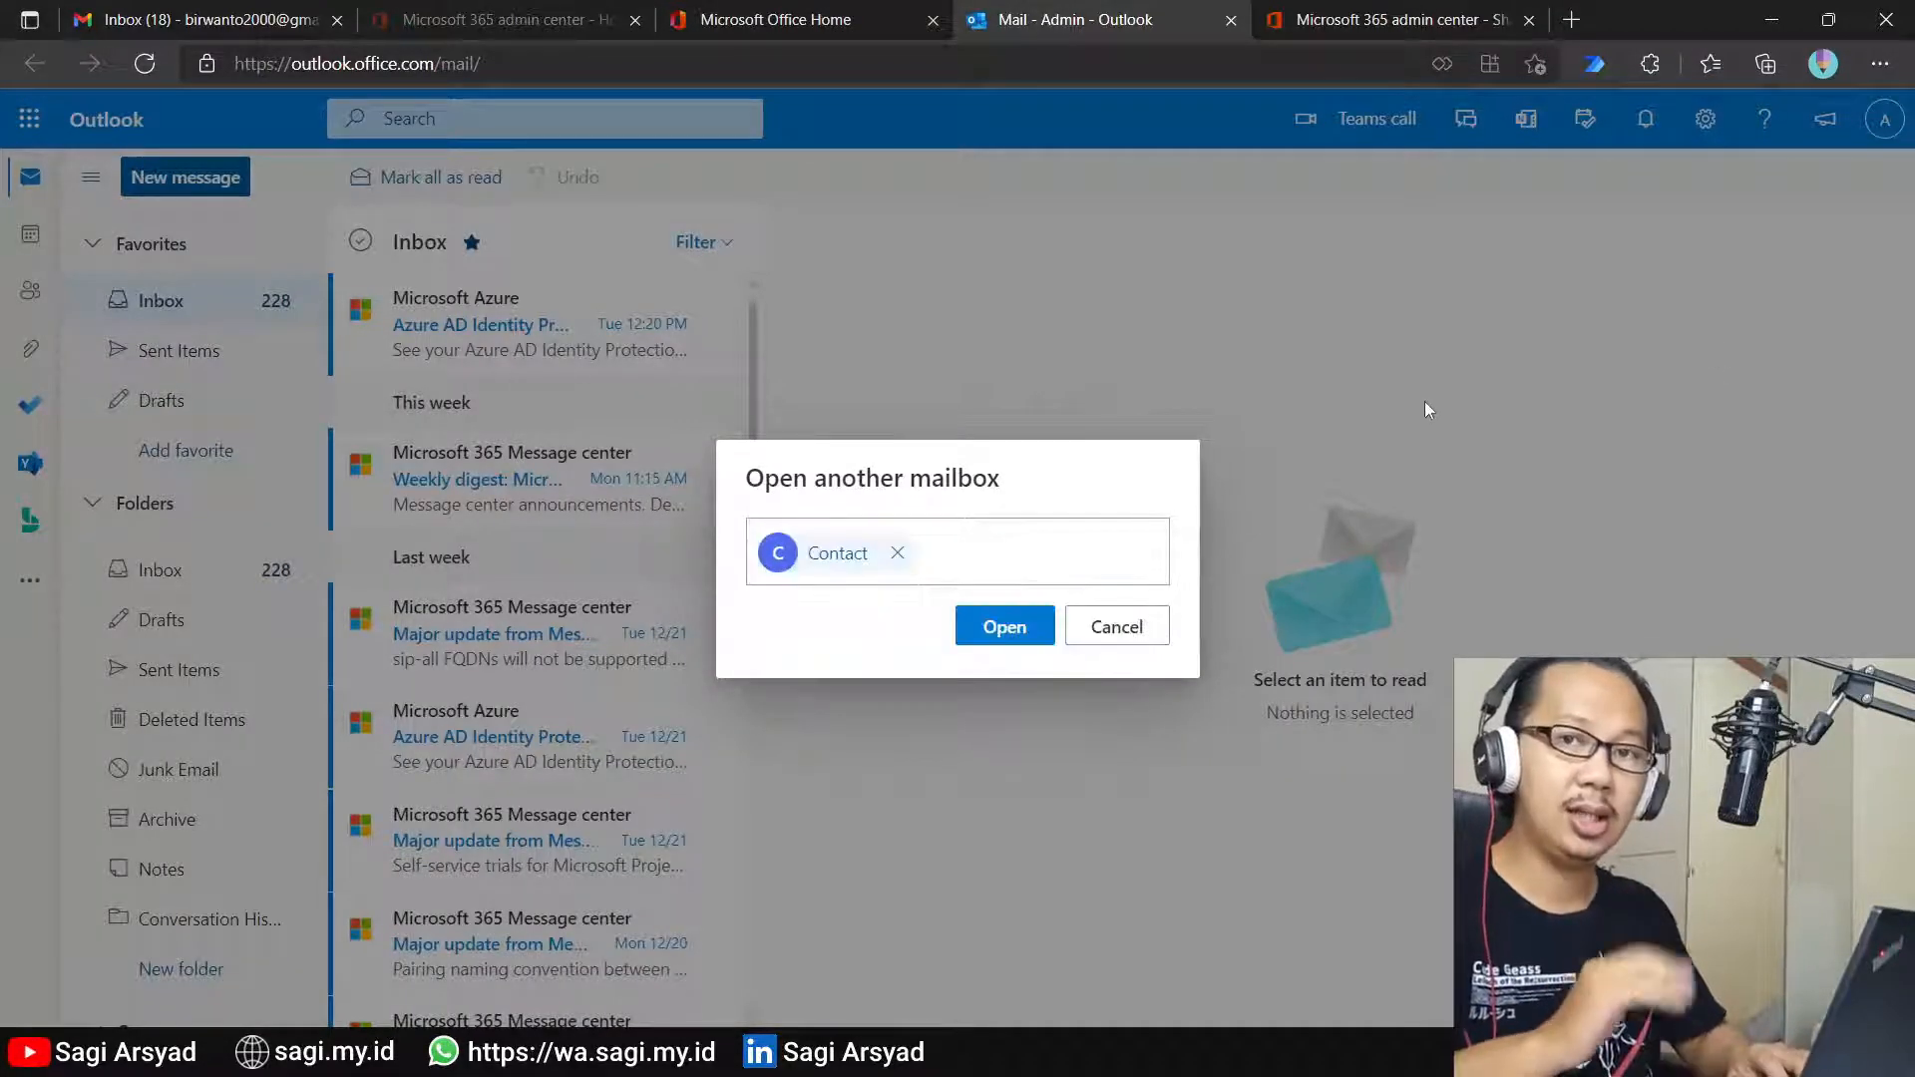
left_click(1001, 633)
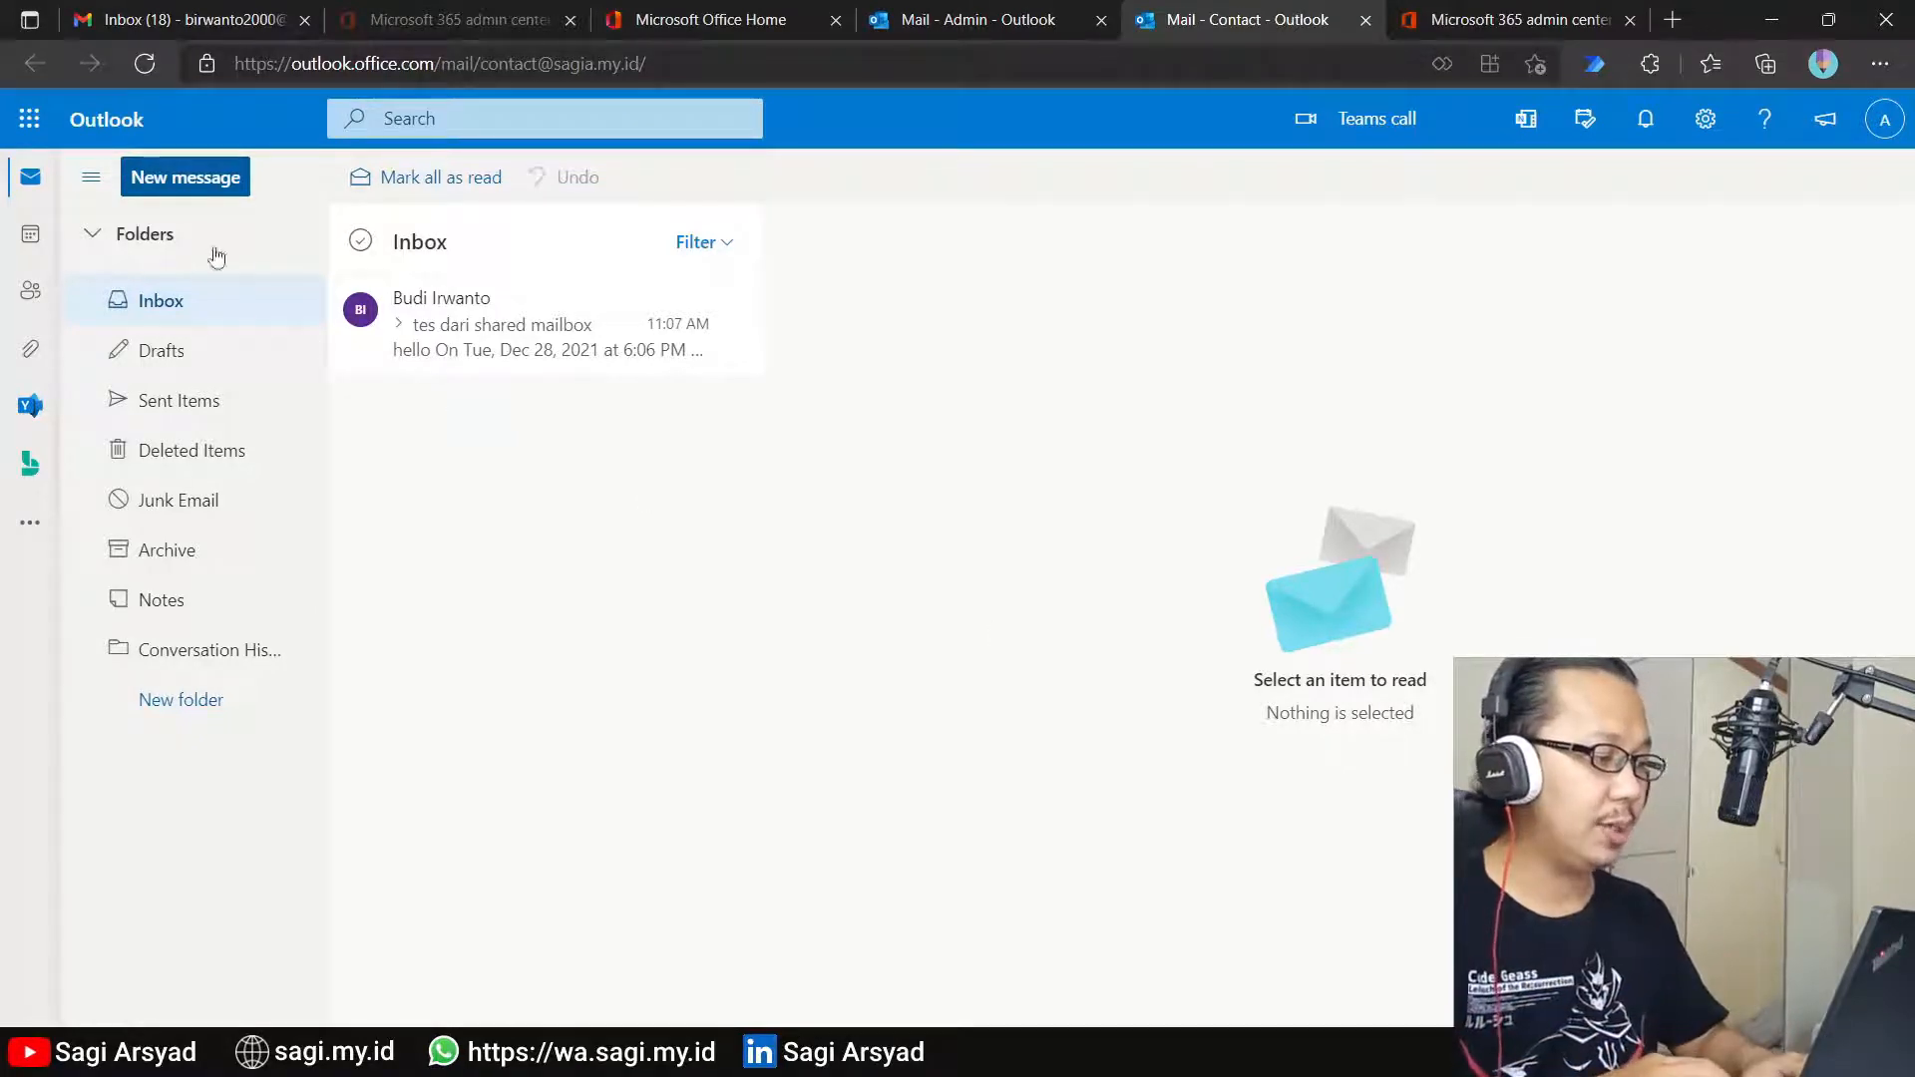
Step: From Contact, send 'Test Kirim Dari Shared Mailbox' with body 'test, please reply' to the suggested recipient
left_click(200, 181)
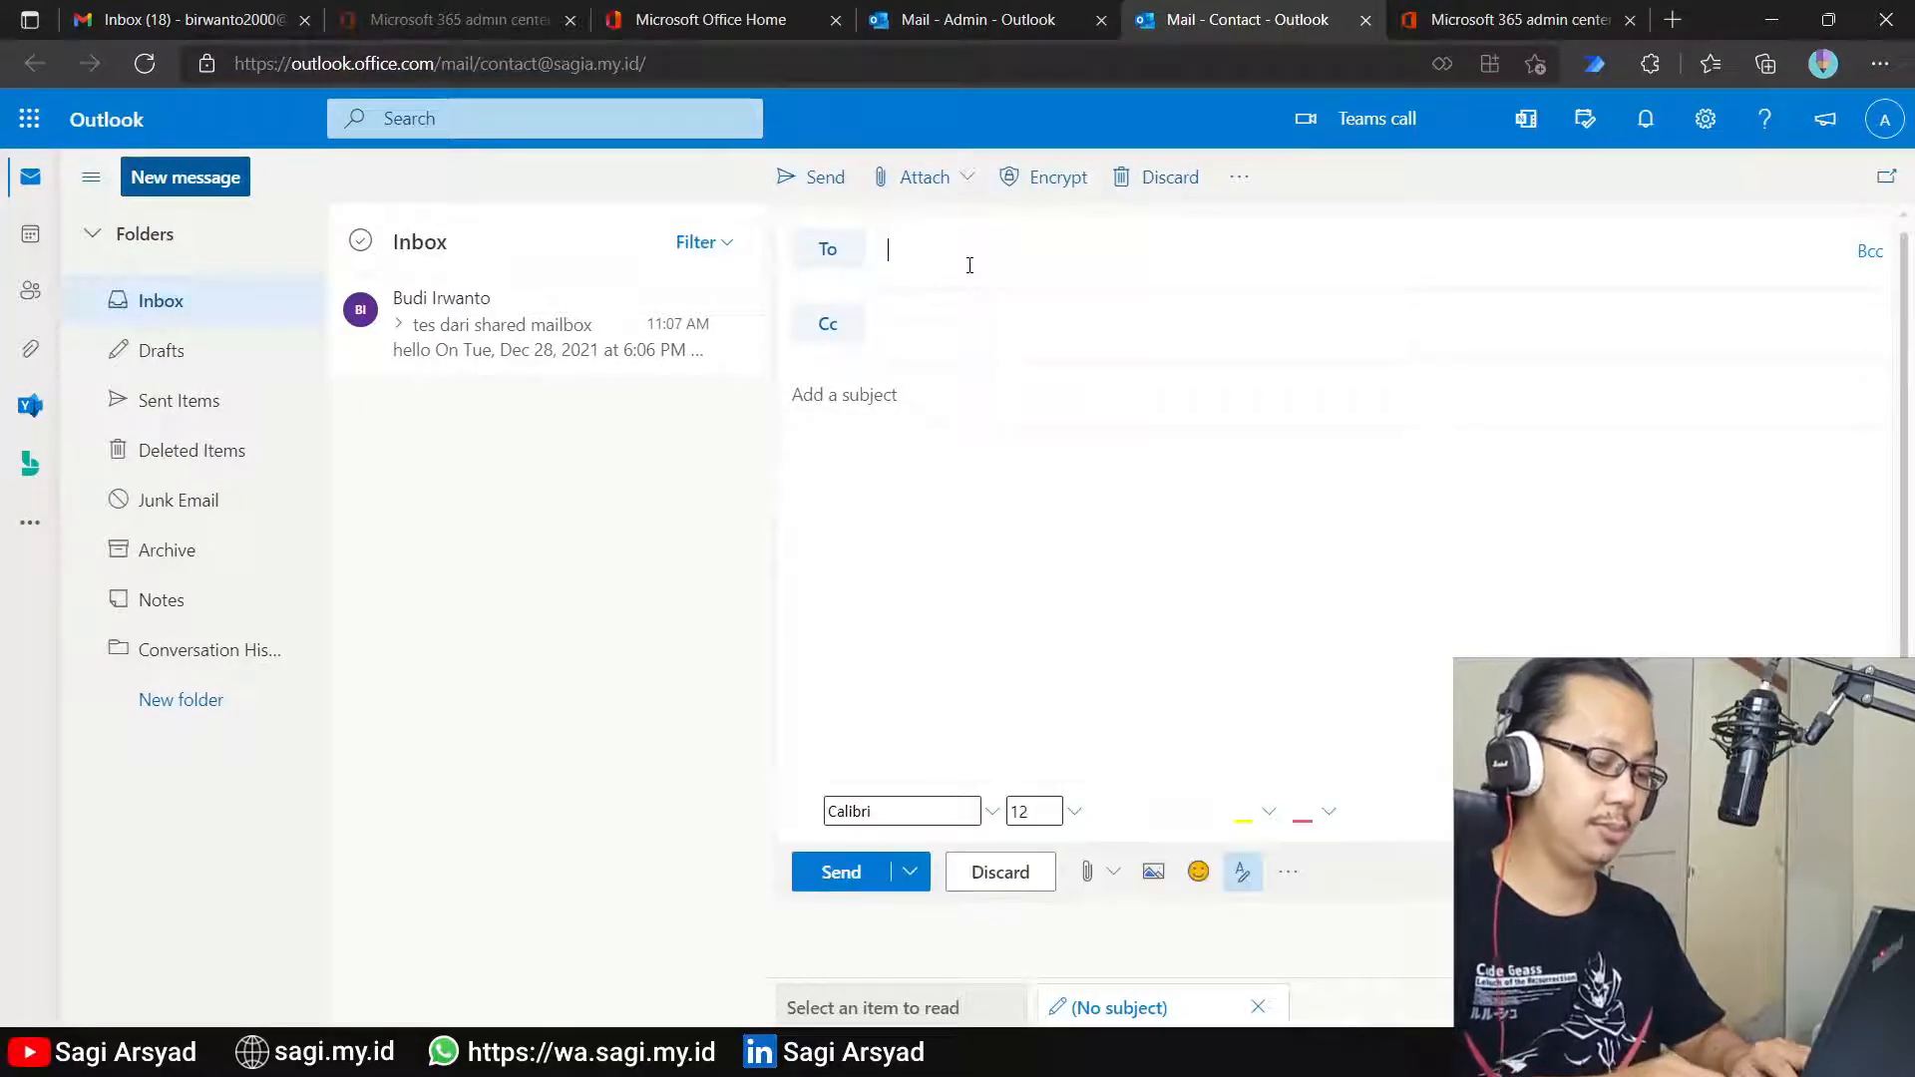
type("b")
key("Return")
key("Tab")
type("Test Kirim Menggunakan")
key("ctrl+BackSpace")
type("Dari Shared Mailbox")
key("Tab")
type("test, please reply")
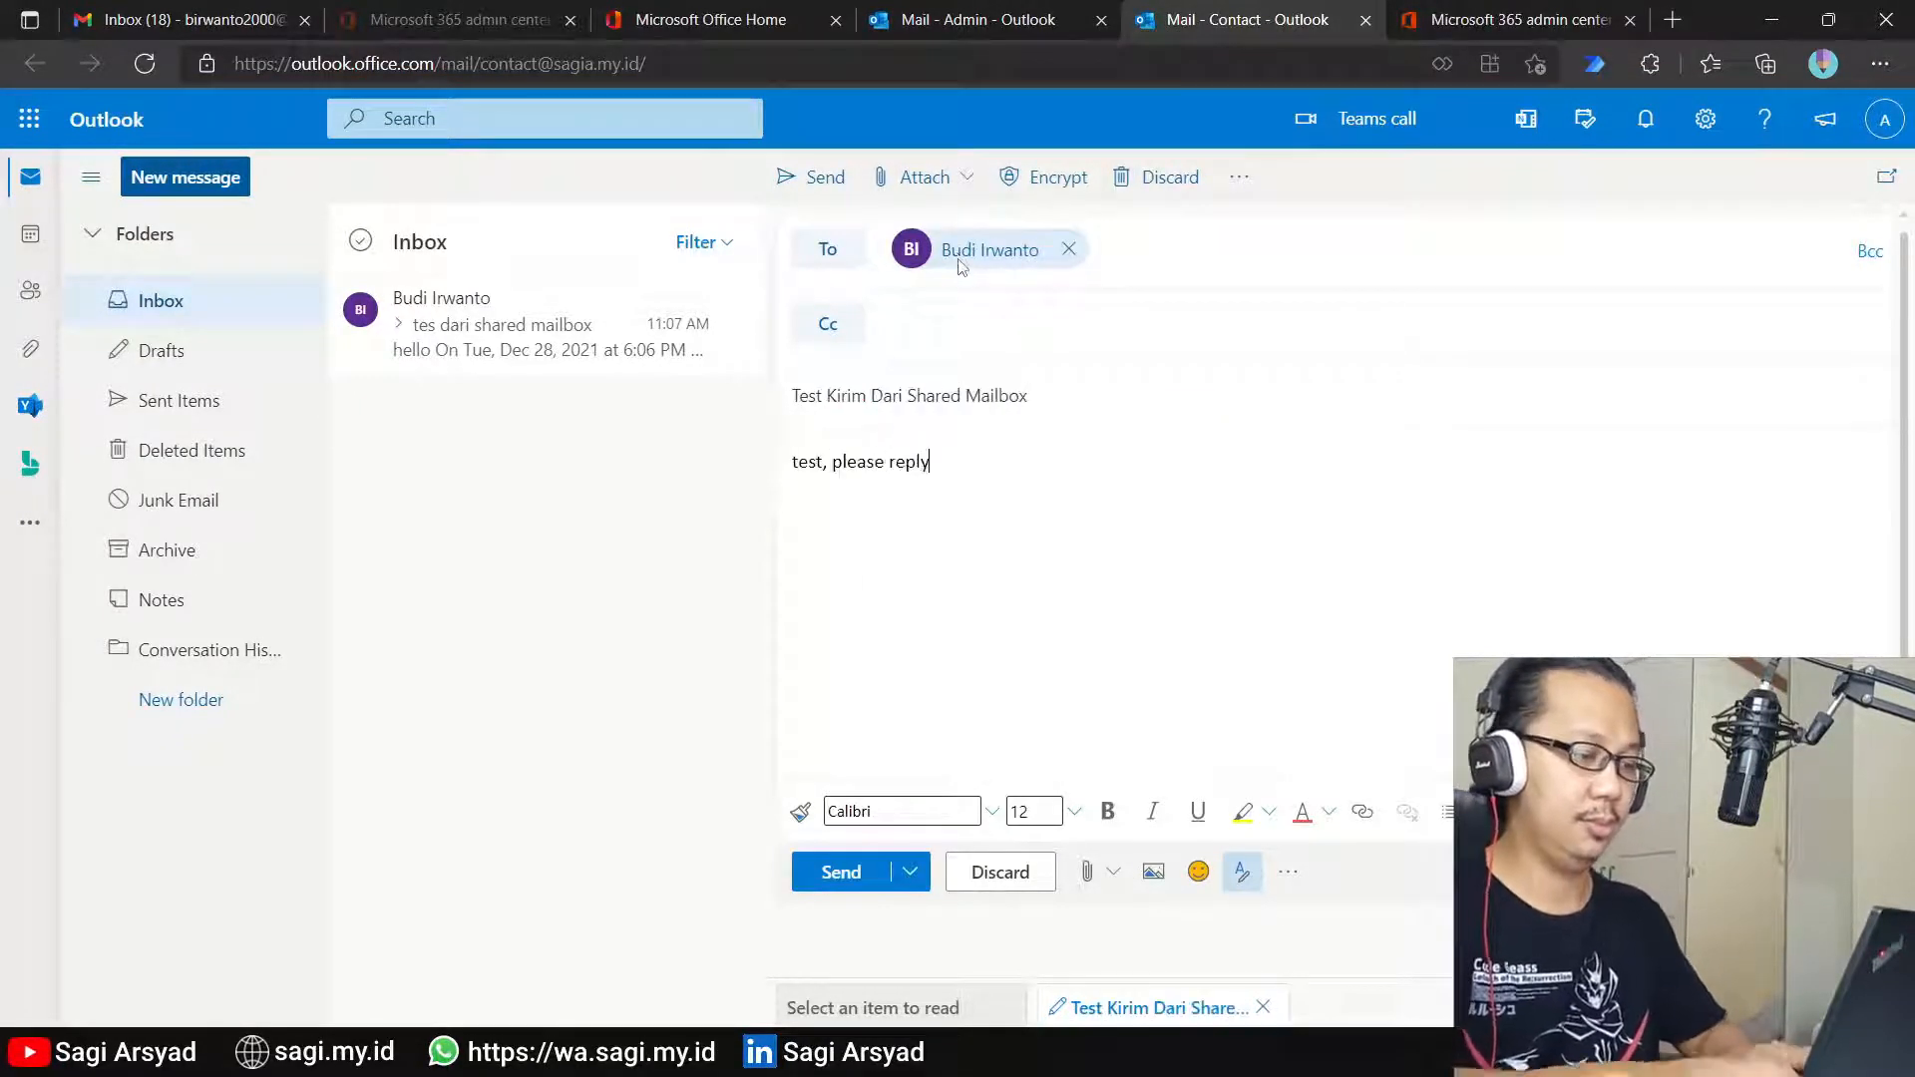
left_click(843, 873)
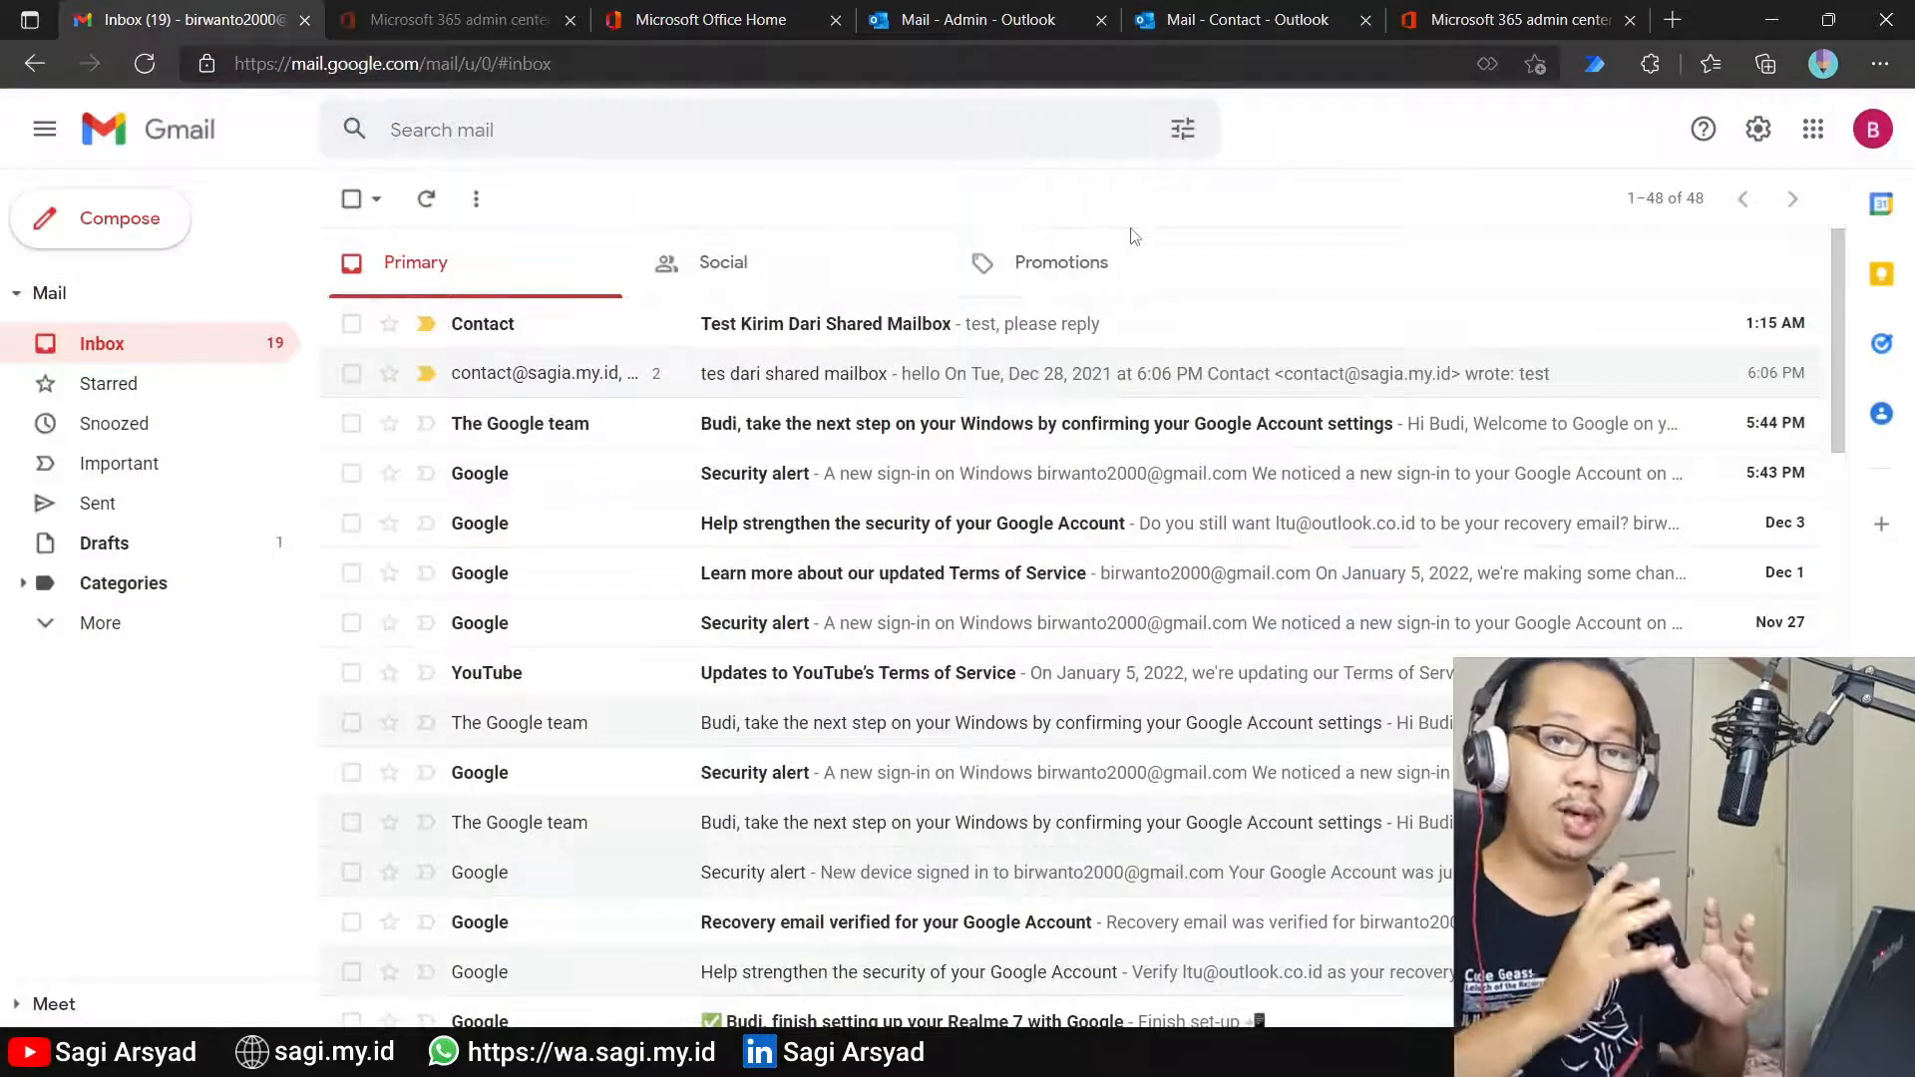
Step: In Gmail, reply 'hello' to the test email, then return to the Contact mailbox
left_click(1069, 345)
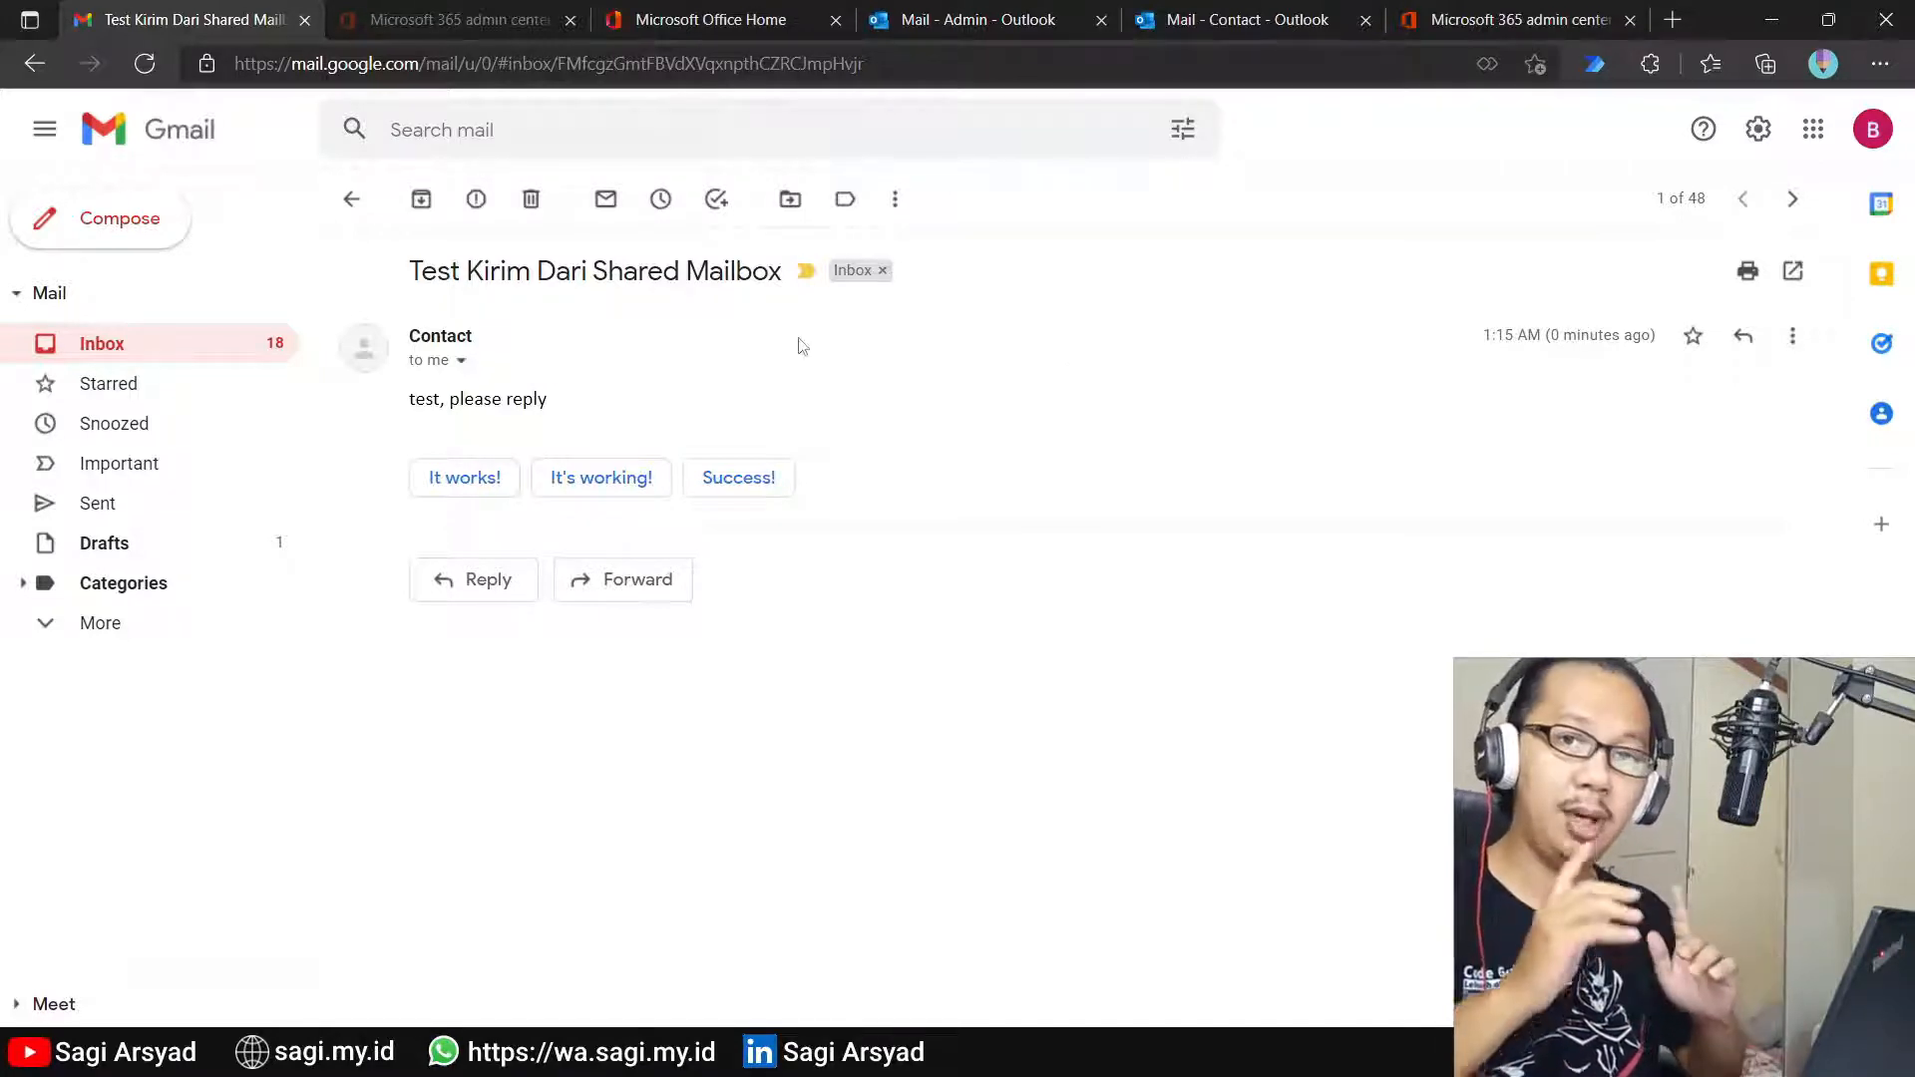
left_click(500, 589)
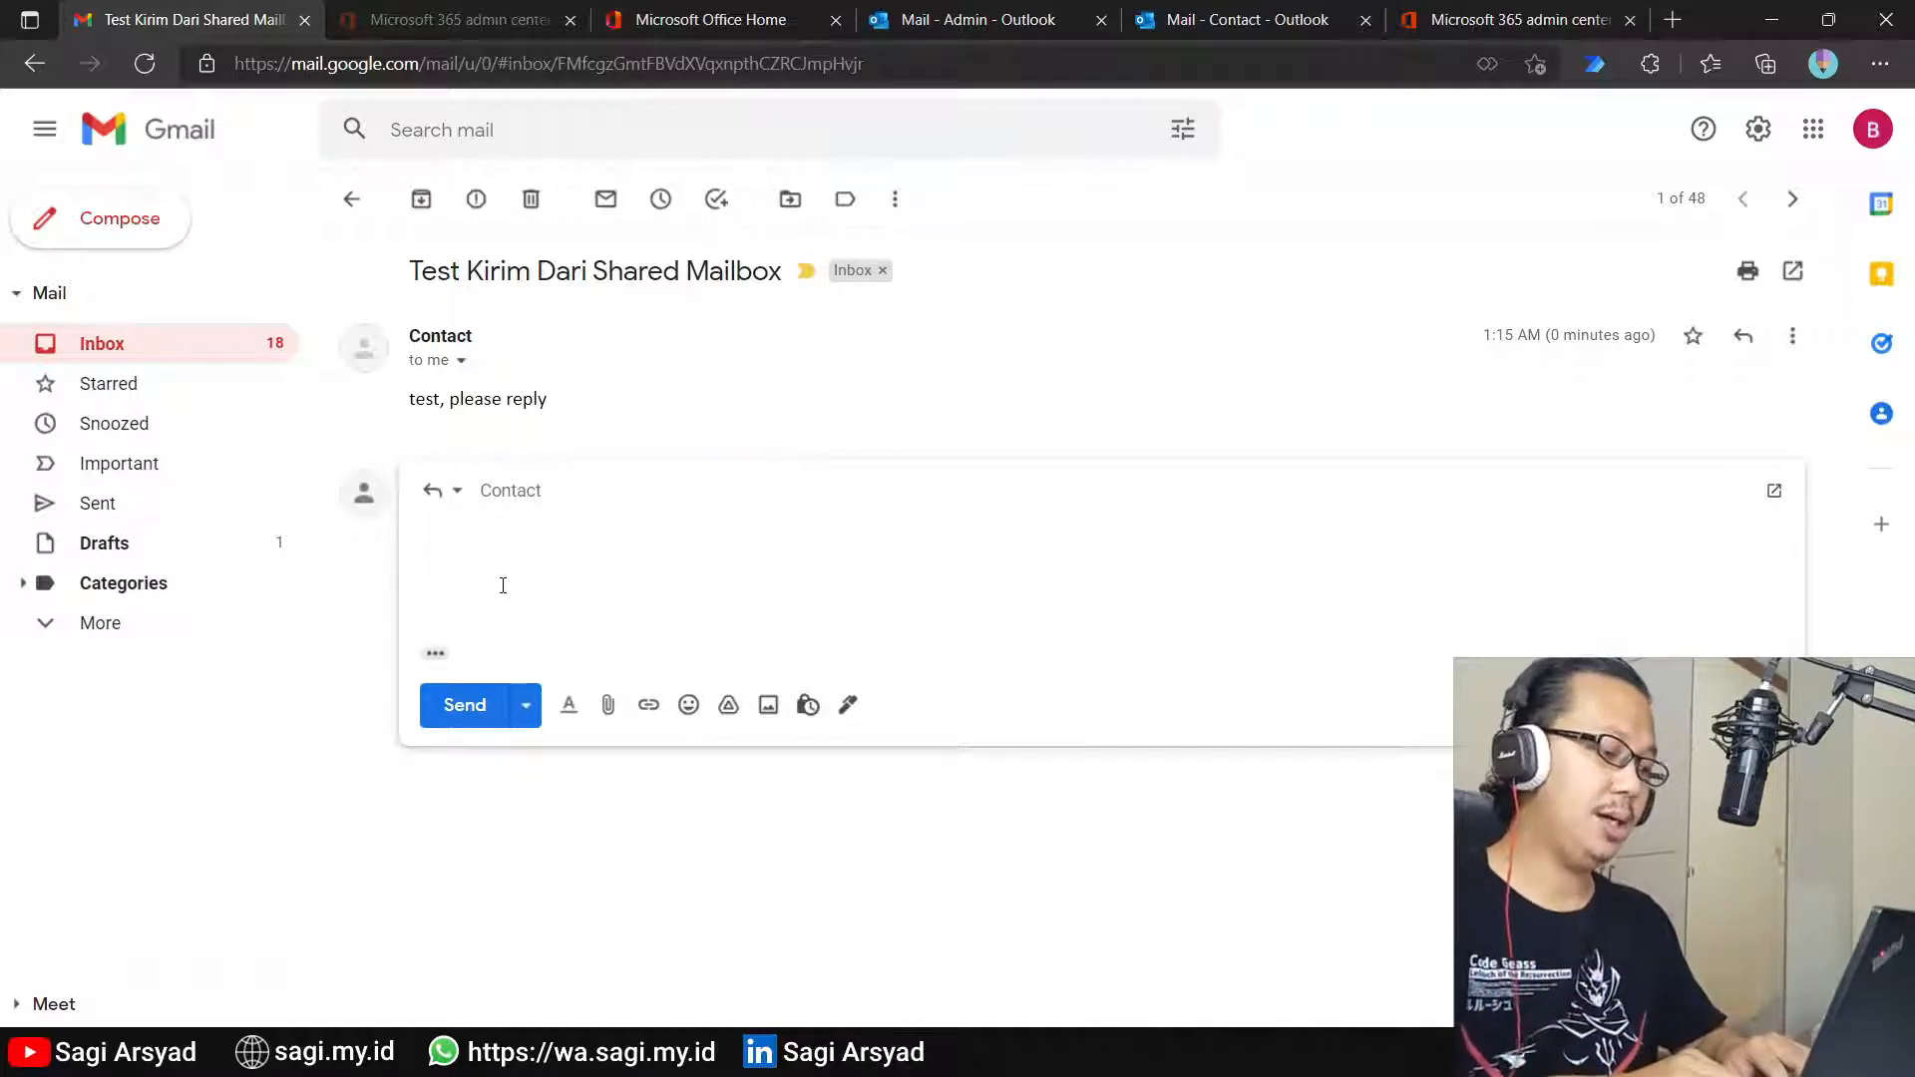
type("hello")
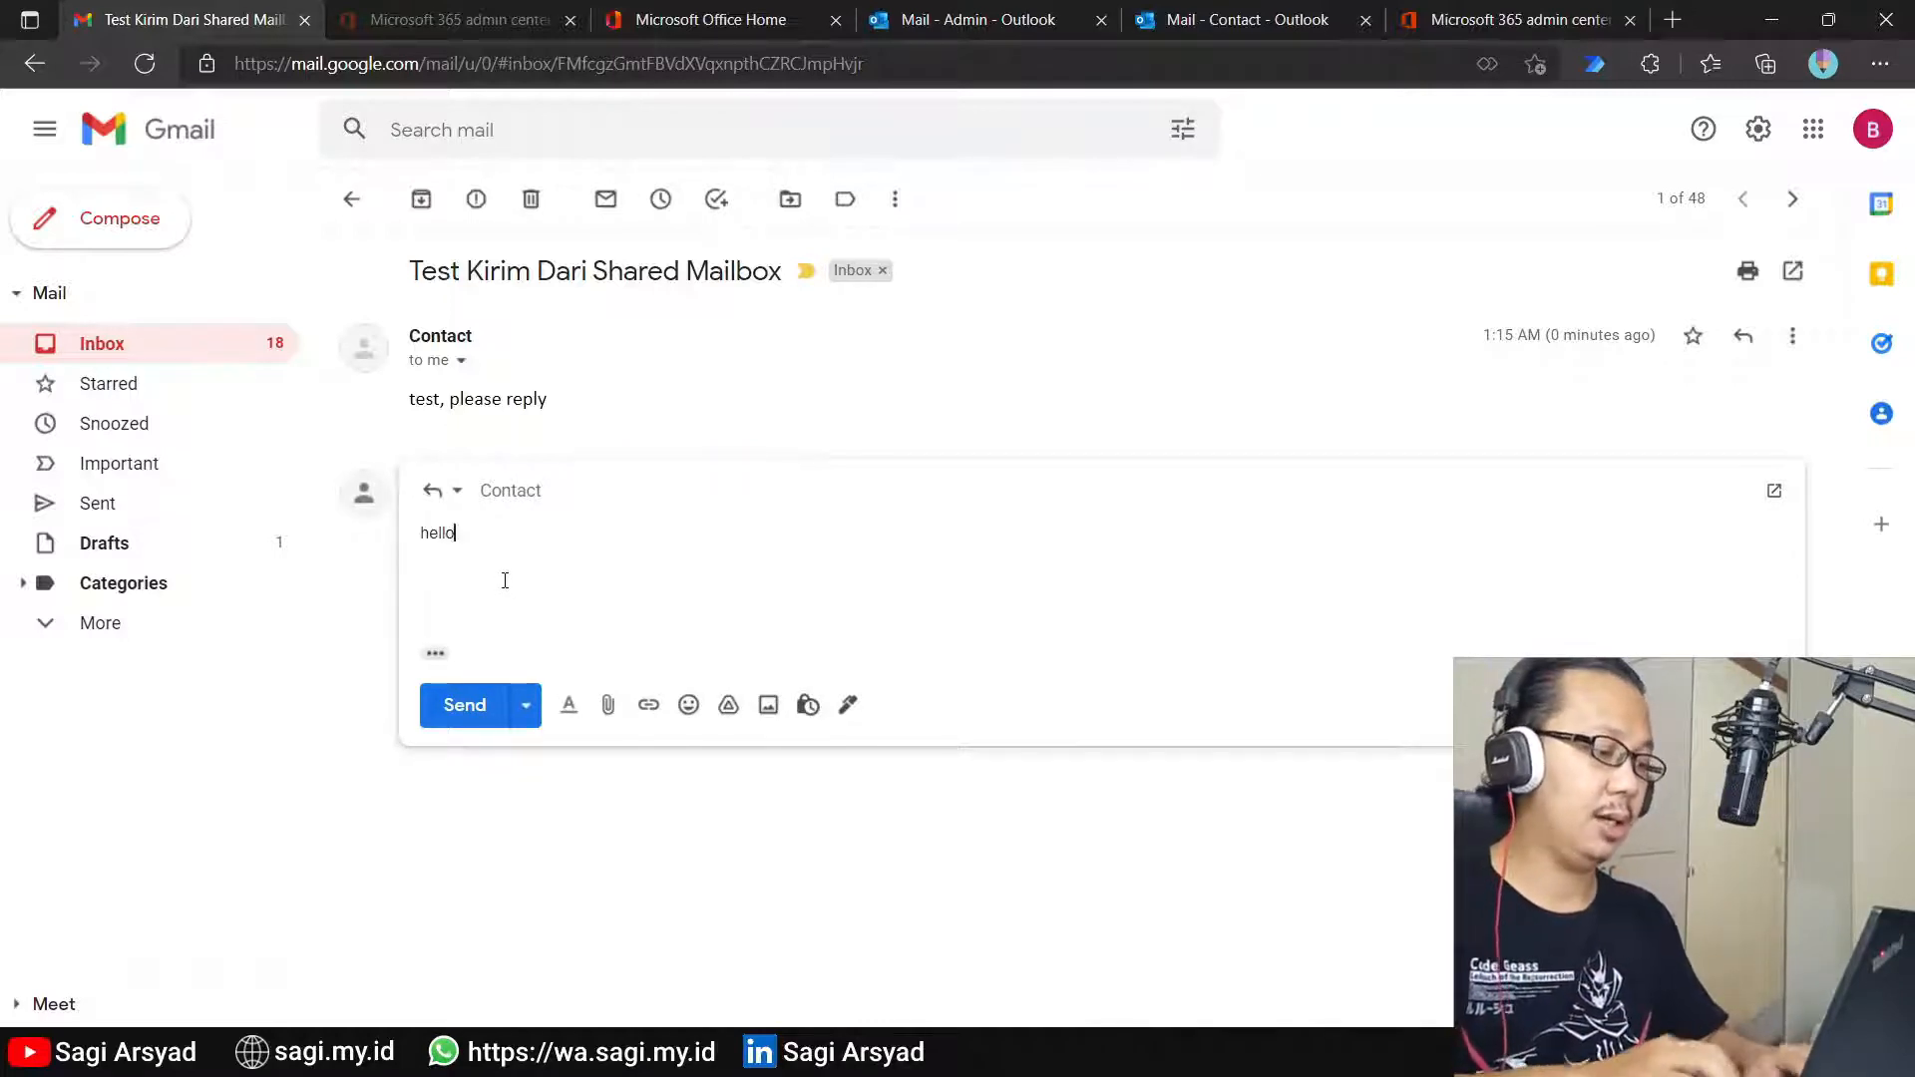
left_click(465, 705)
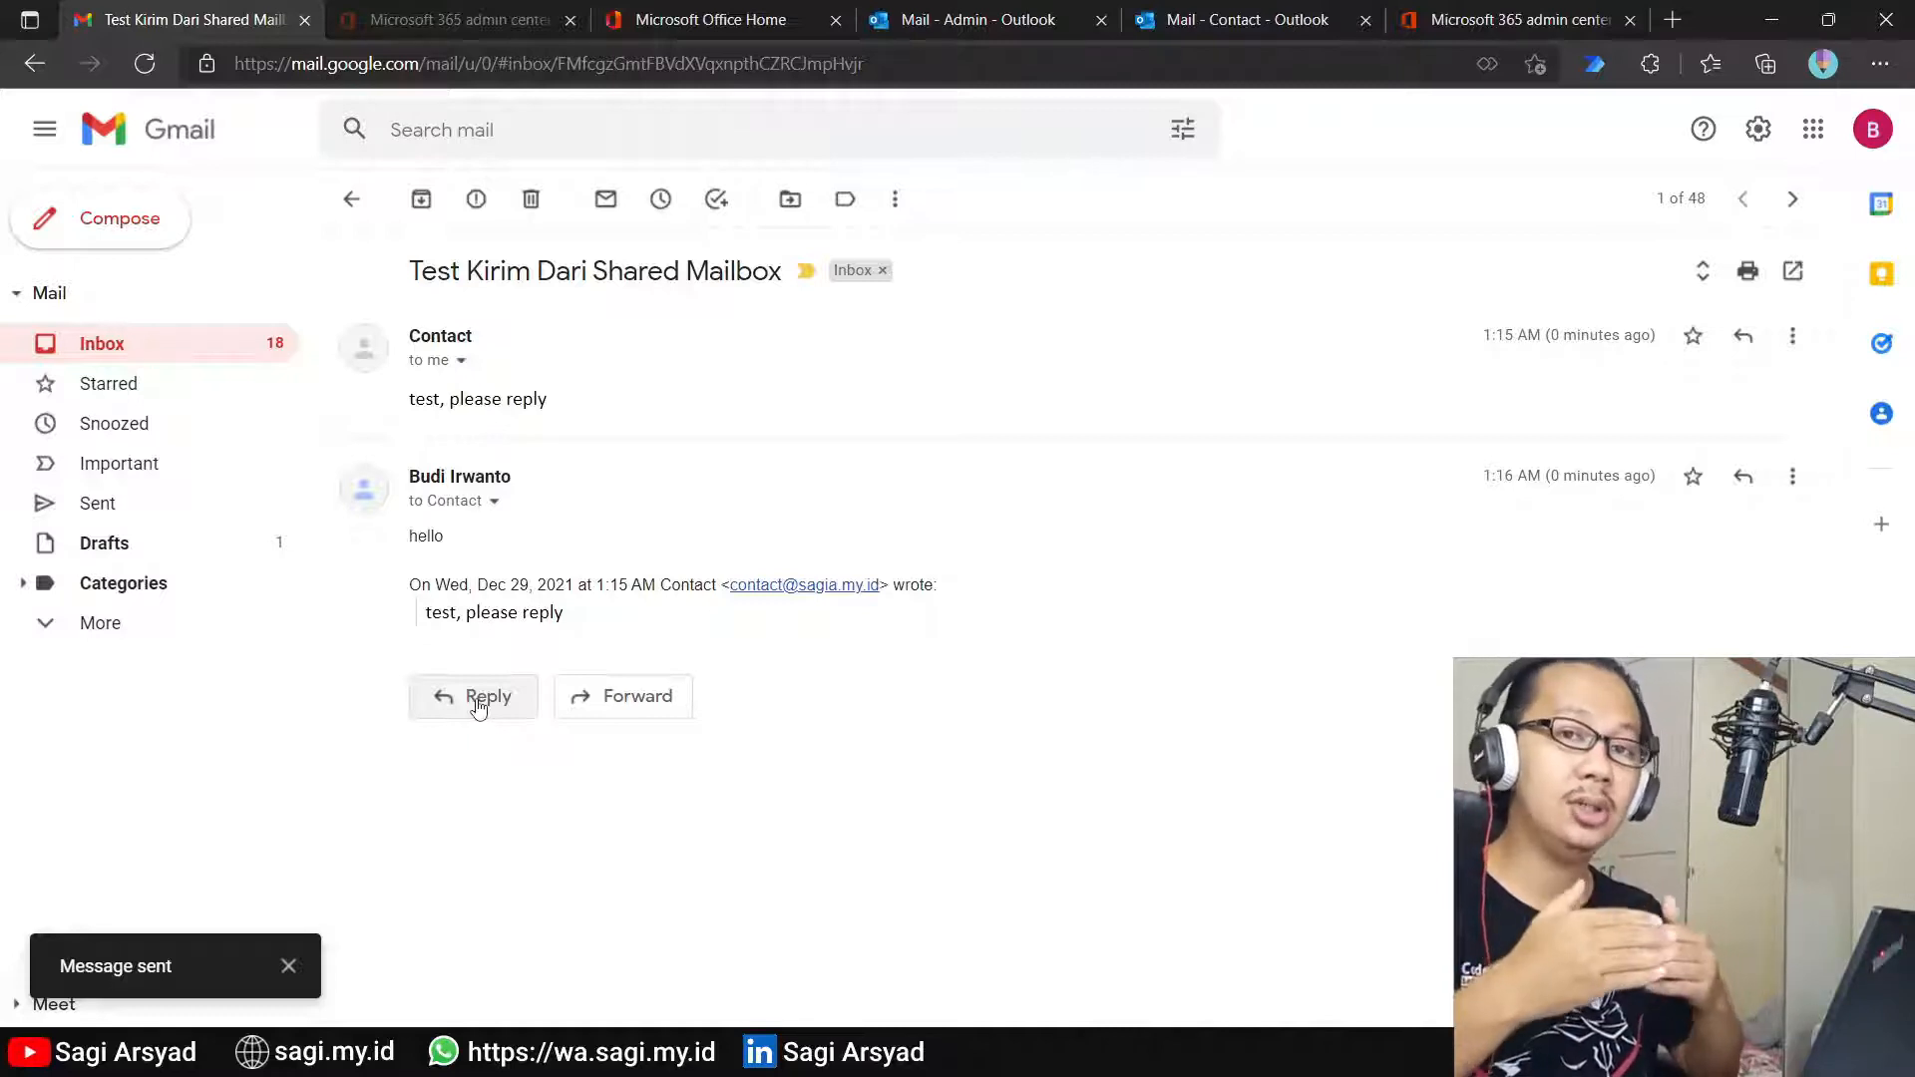
left_click(1157, 12)
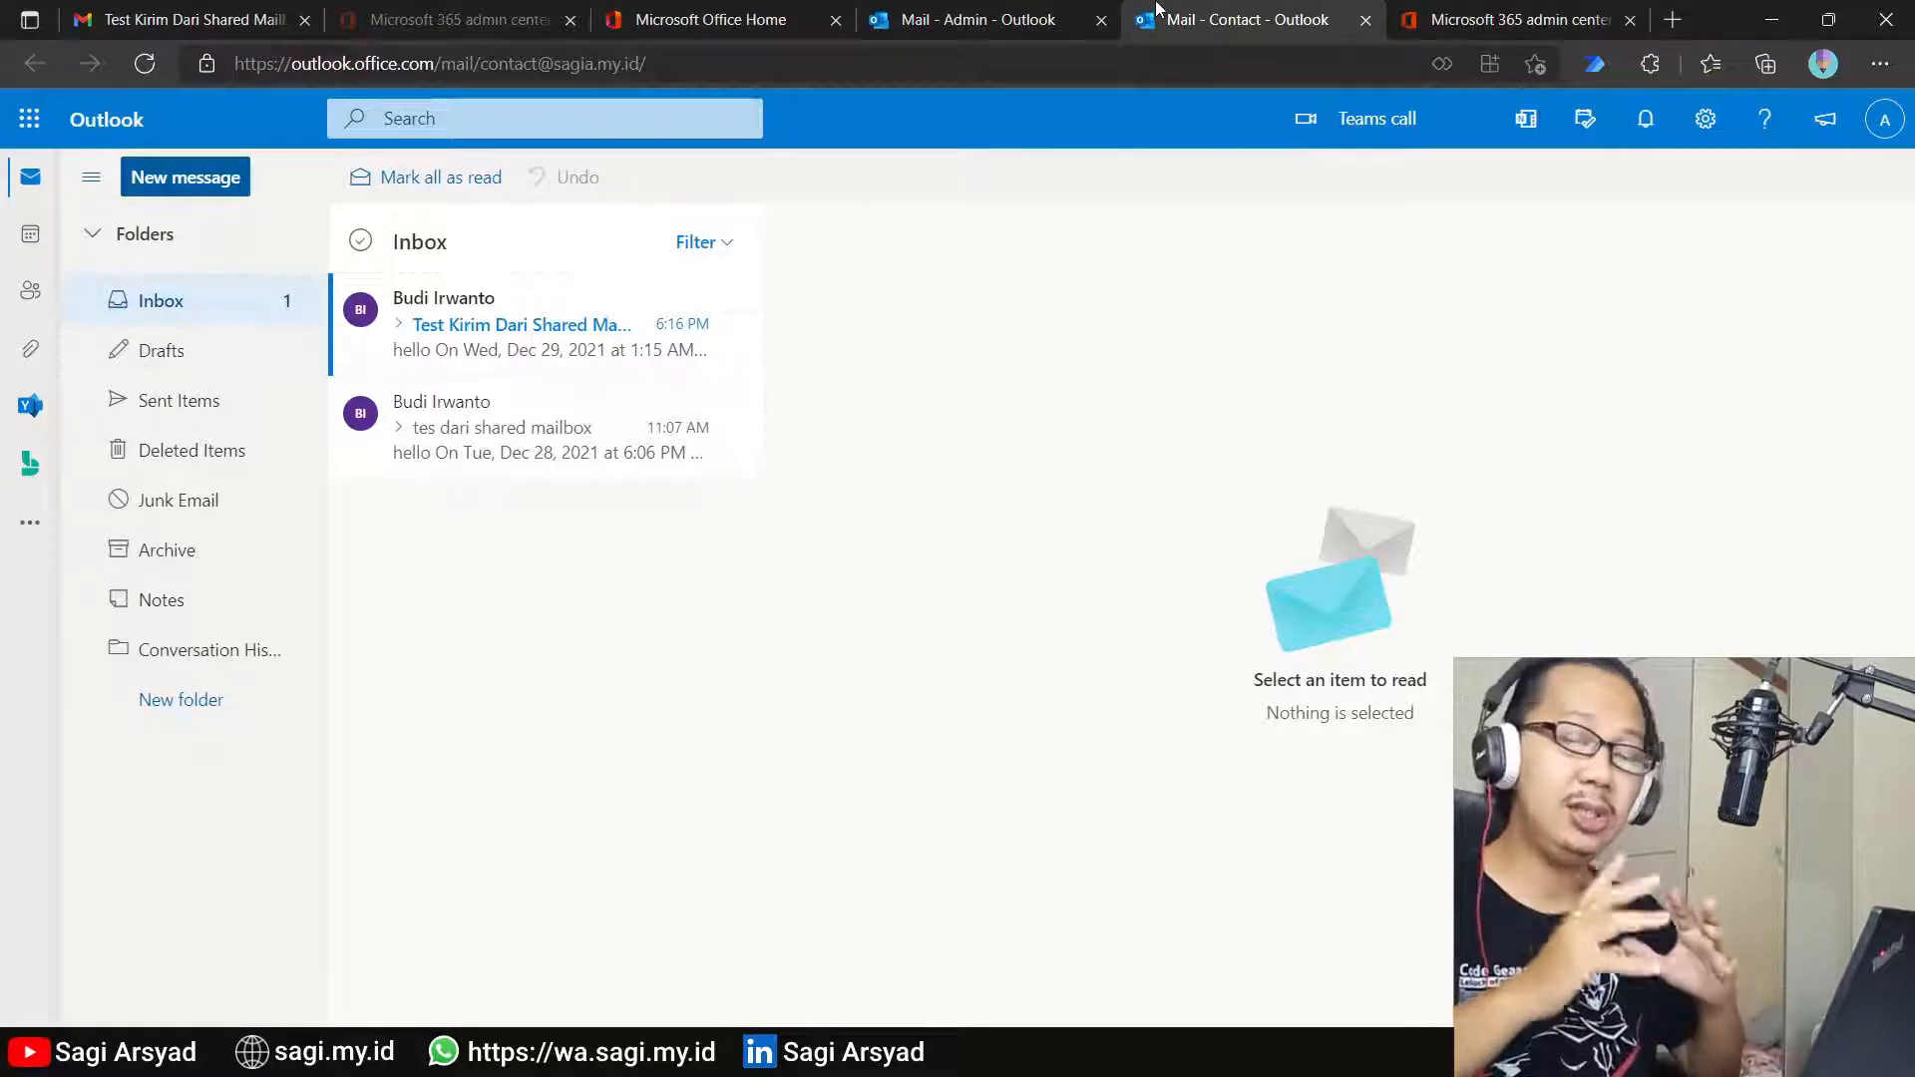
Step: Open the 'hello' reply in the Contact inbox to read it
left_click(509, 350)
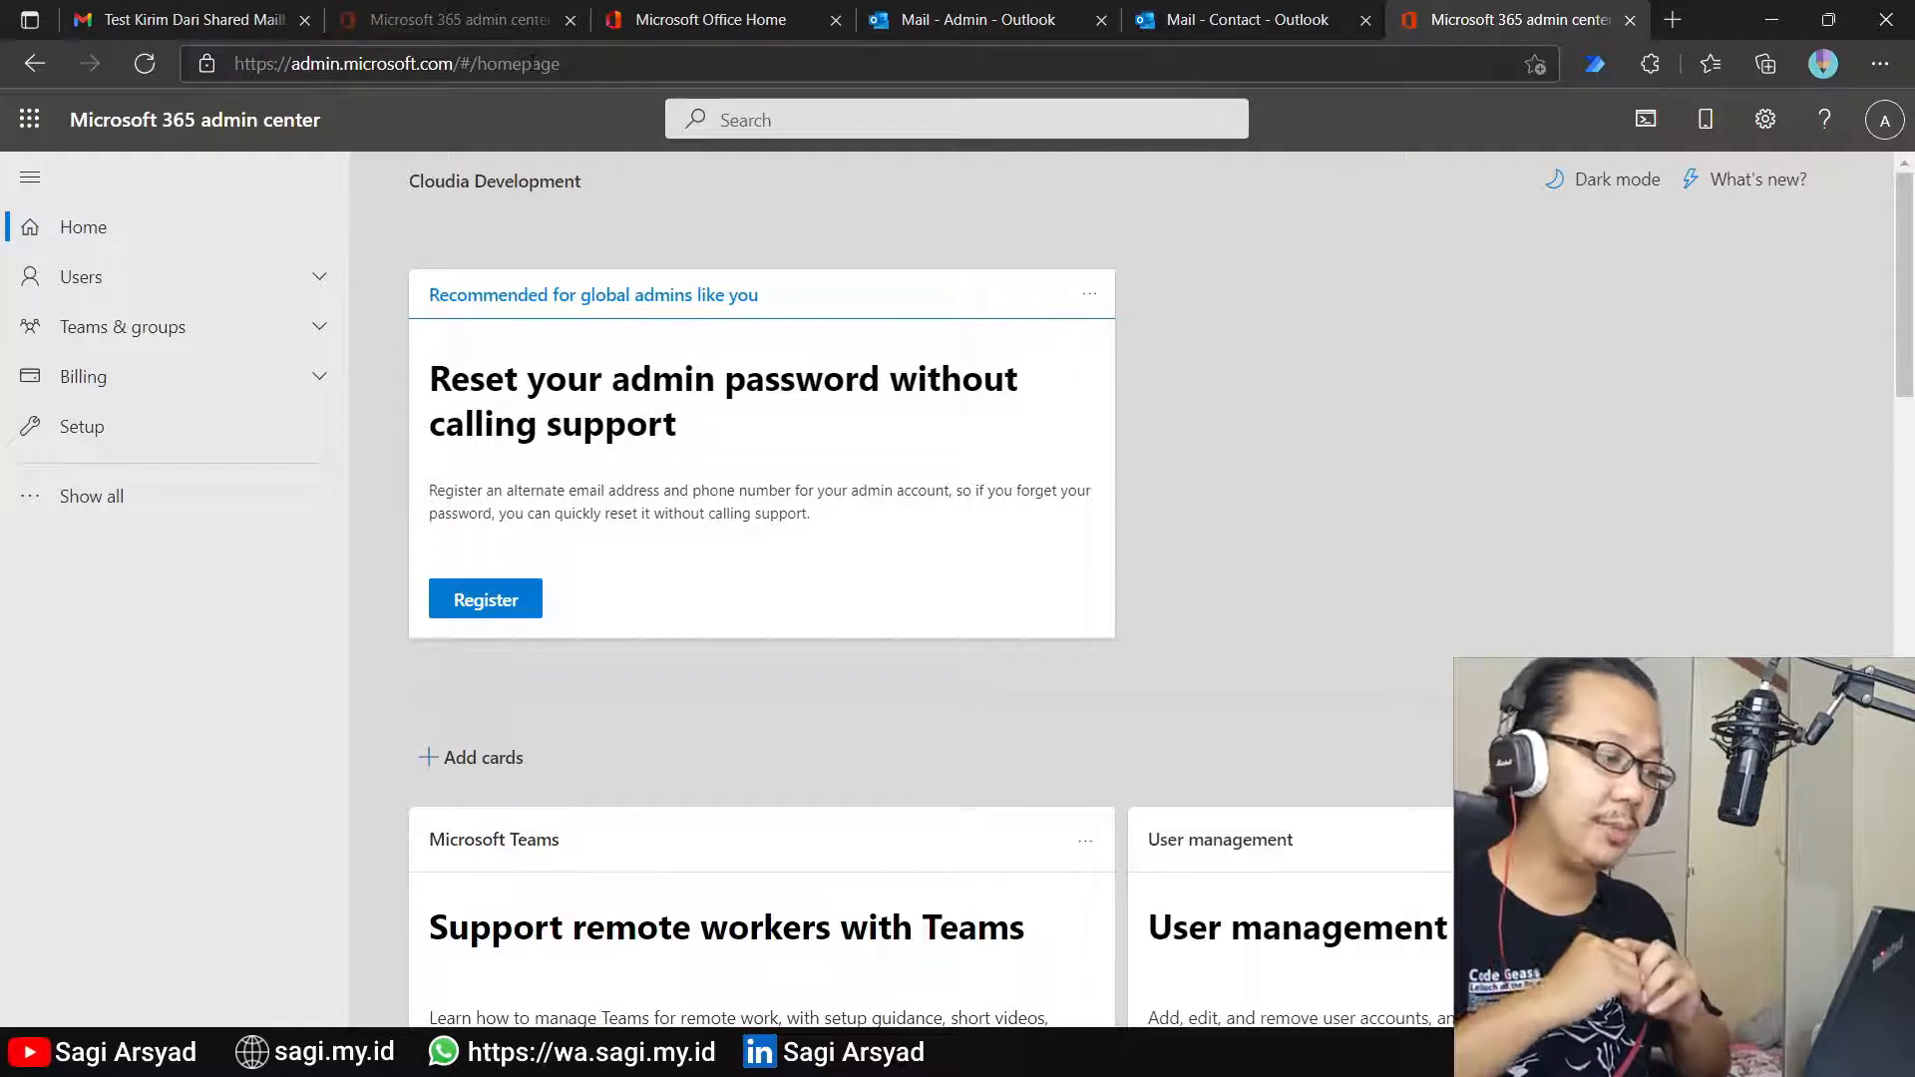
Step: Under Teams & groups > Shared mailboxes, add a shared mailbox named 'Finance' with alias finance
left_click(147, 329)
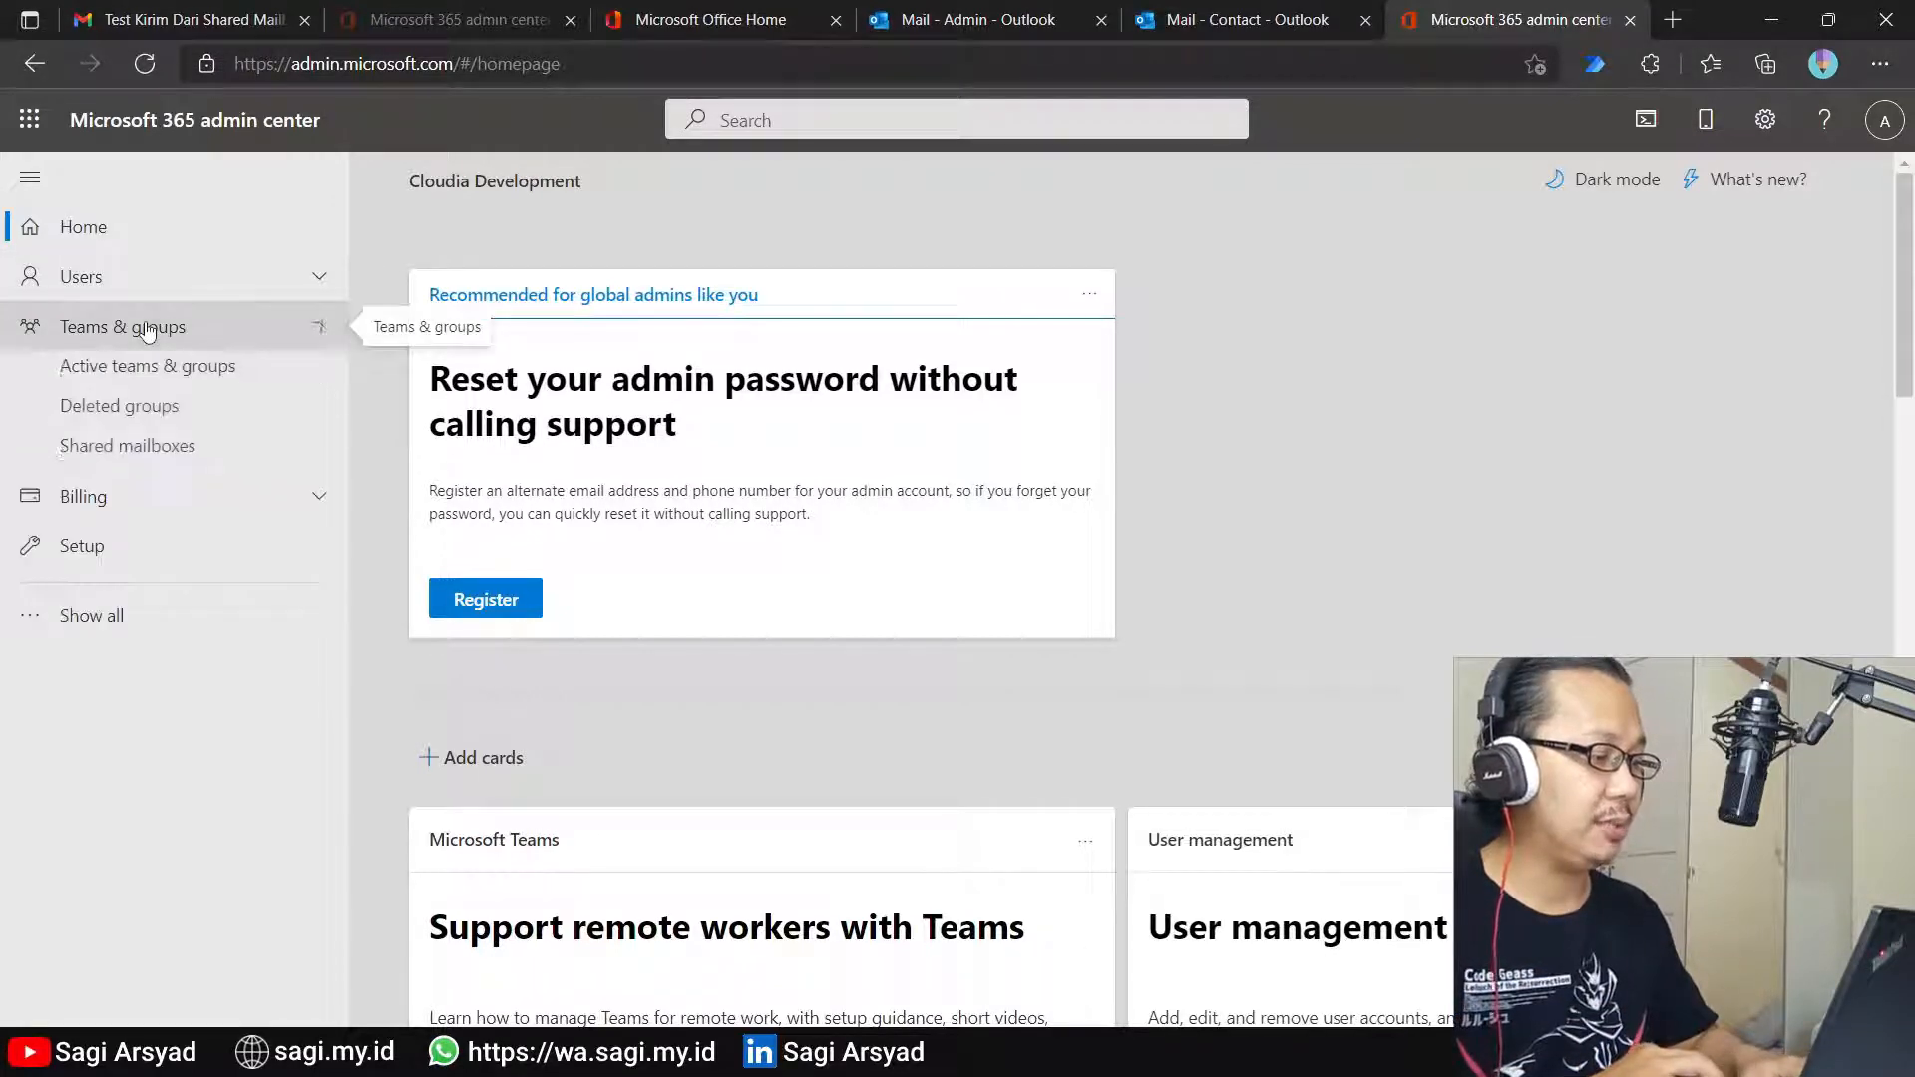
left_click(128, 452)
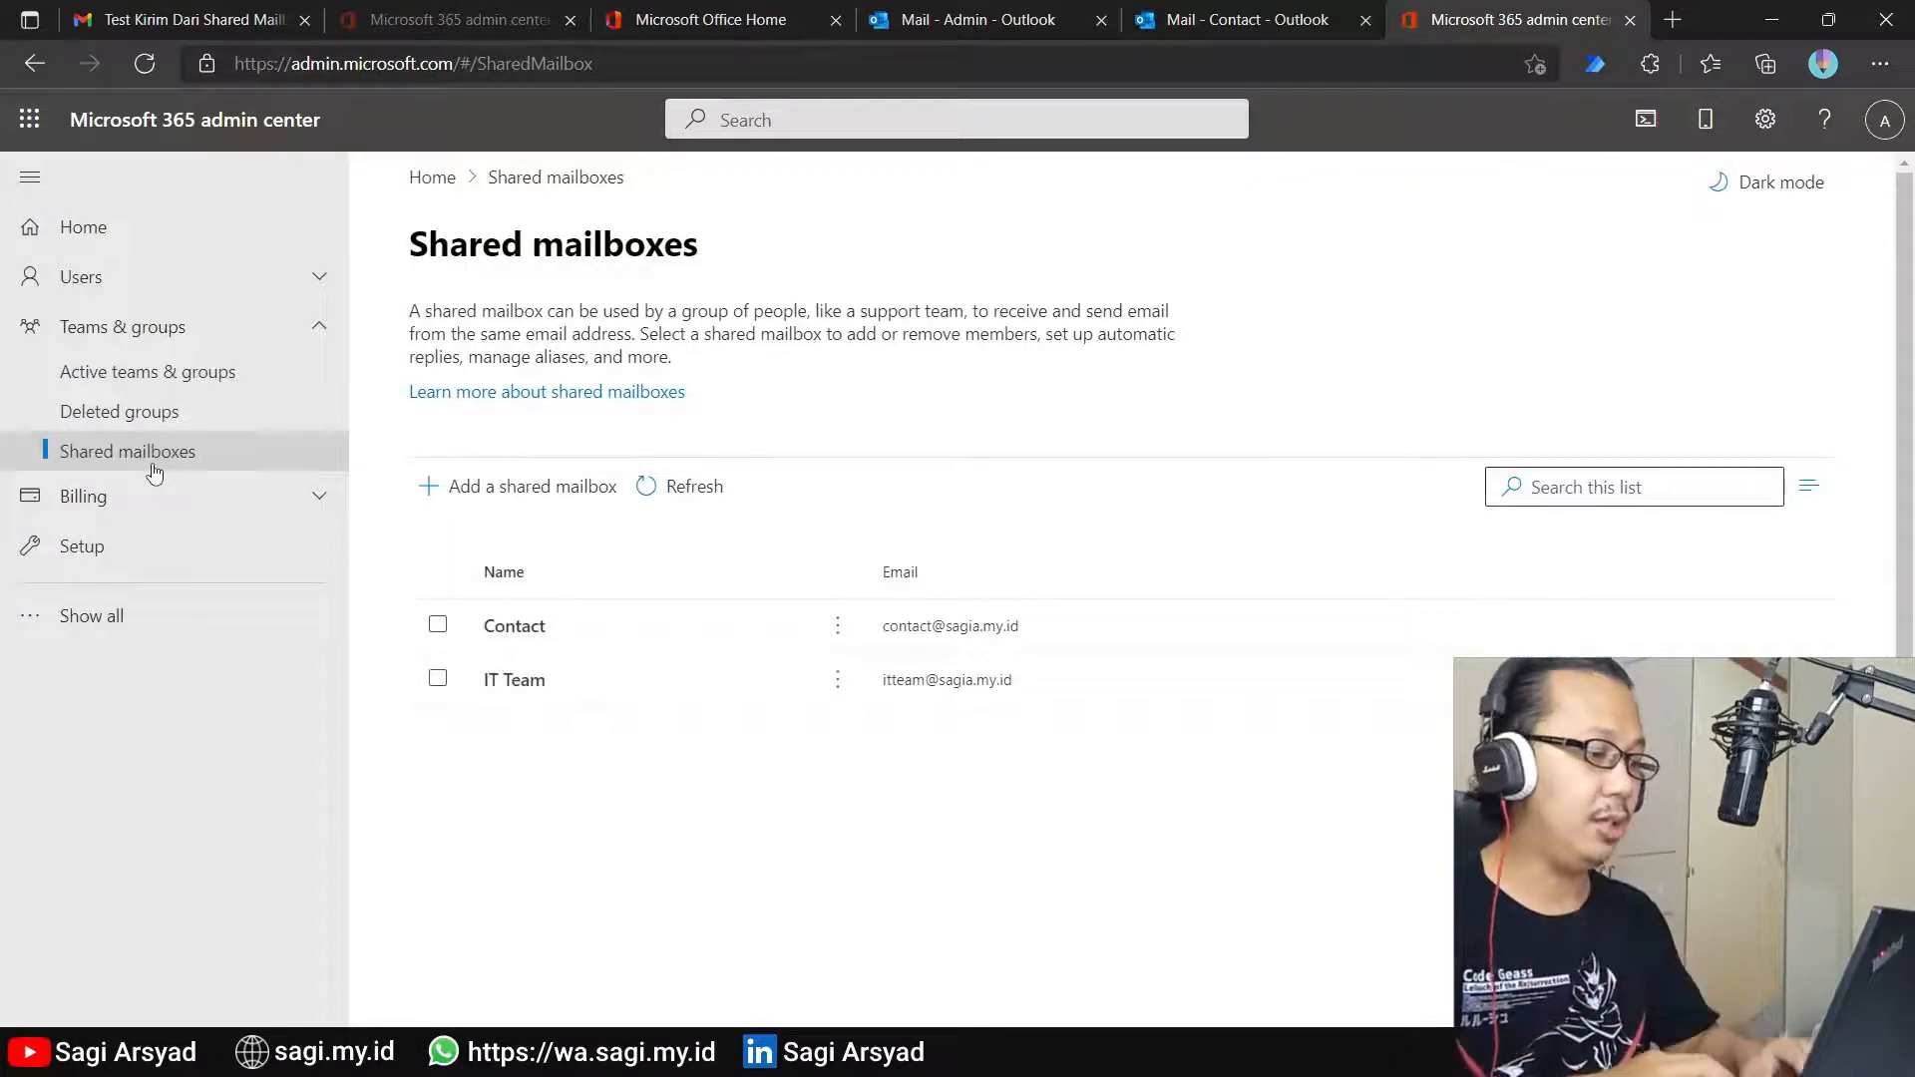
left_click(468, 477)
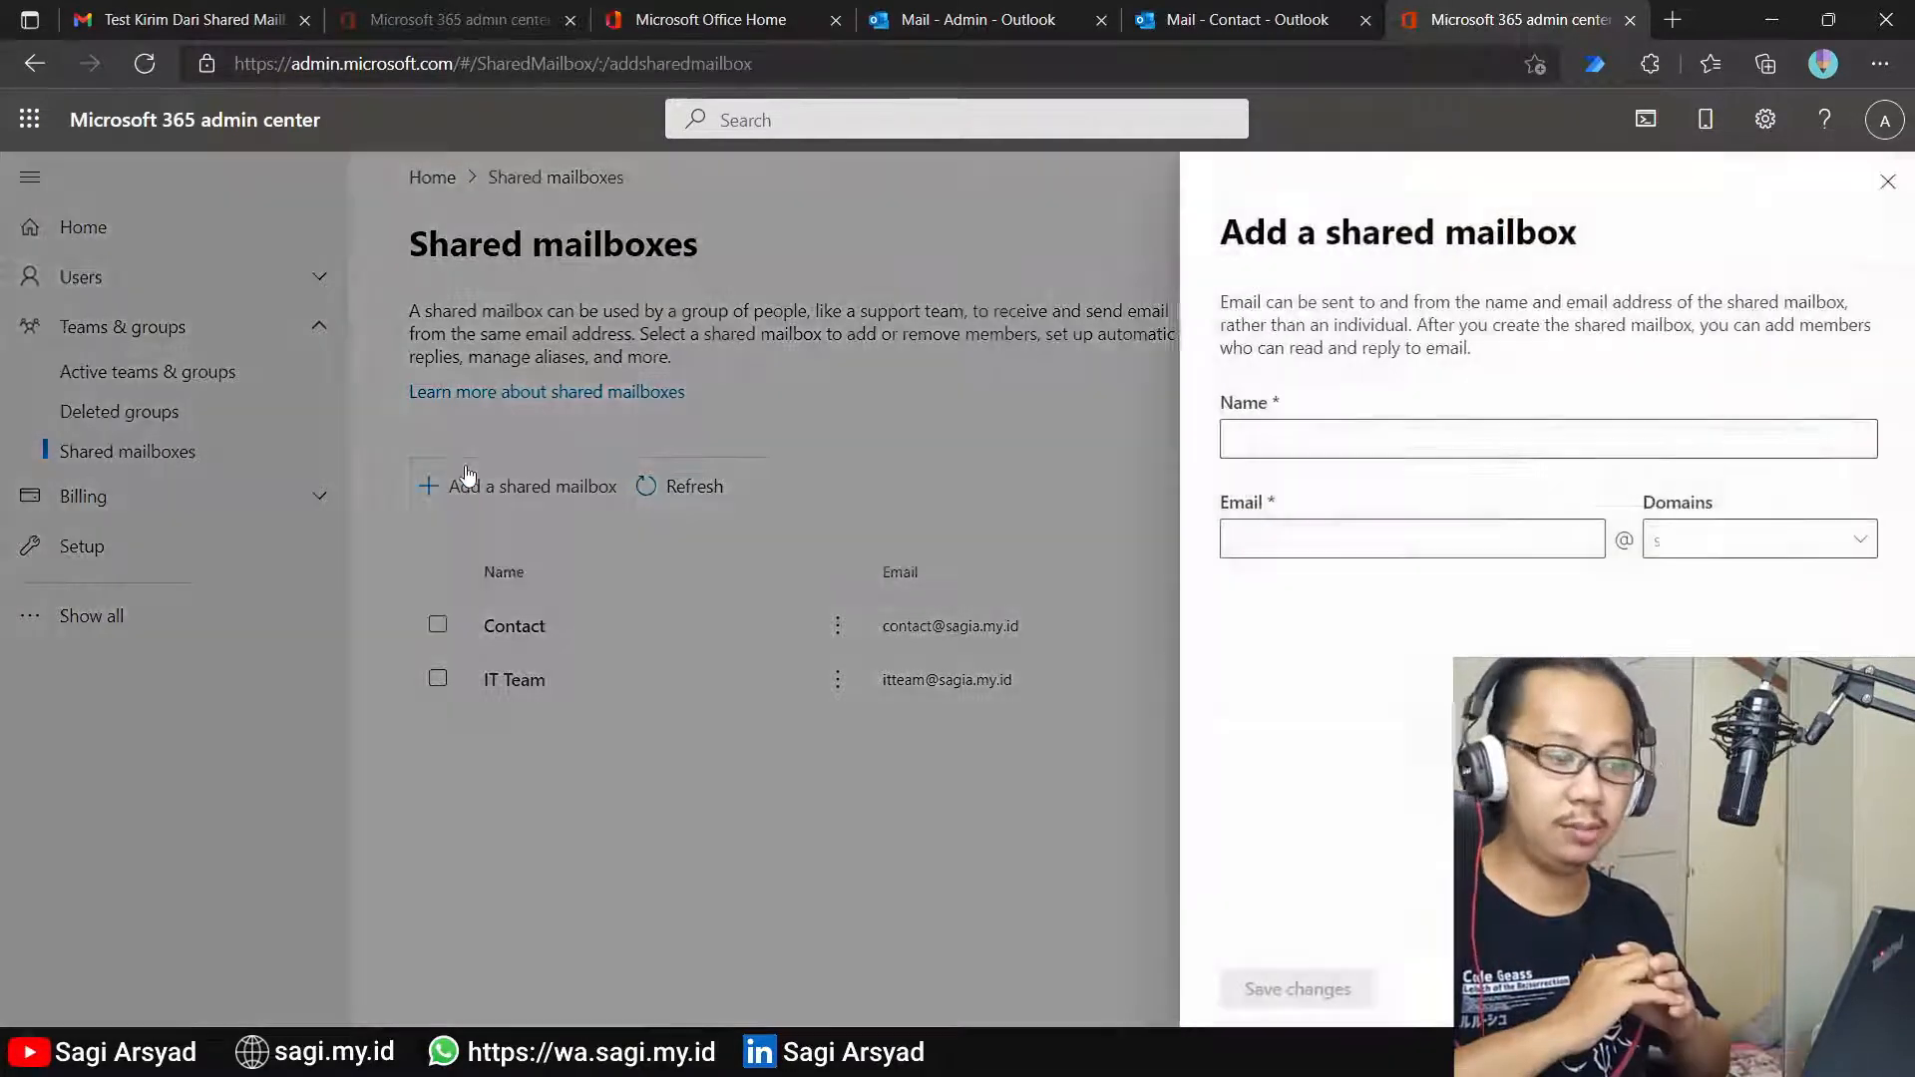
left_click(1350, 436)
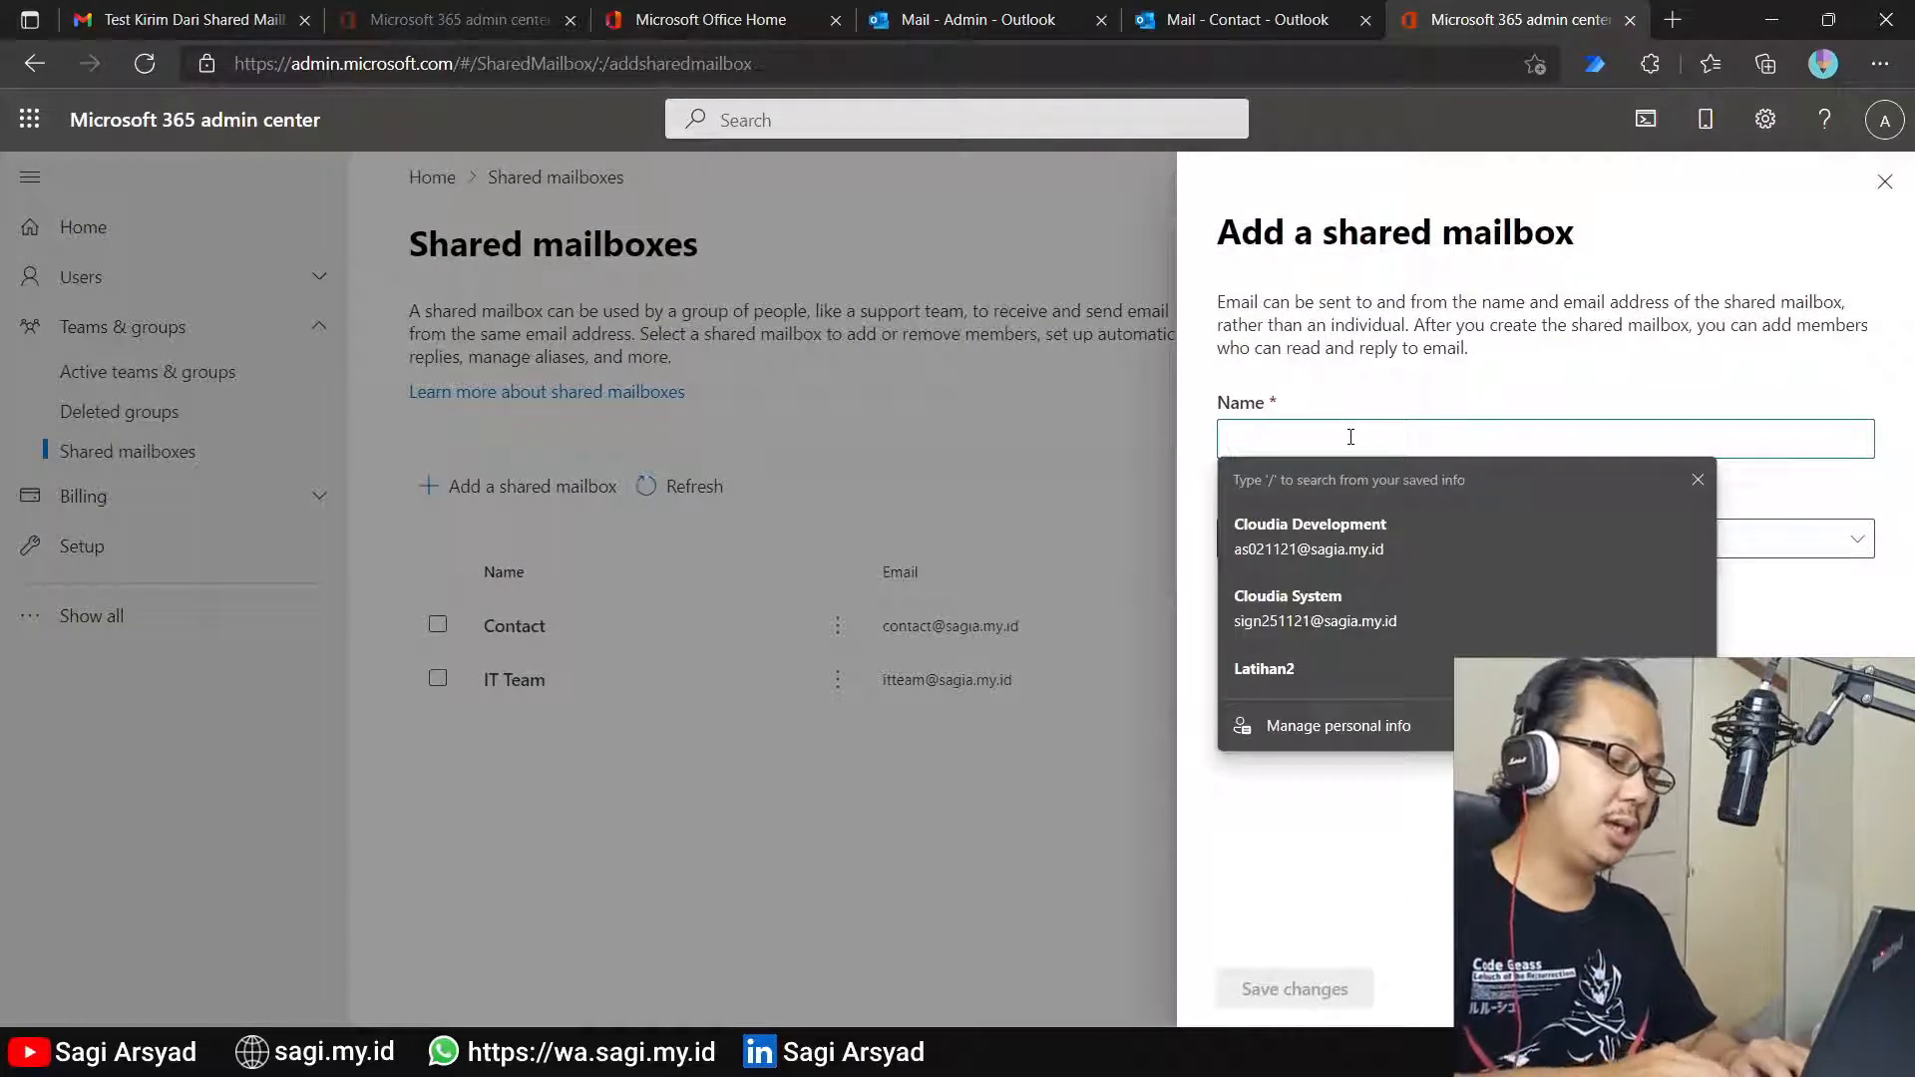
type("Finance")
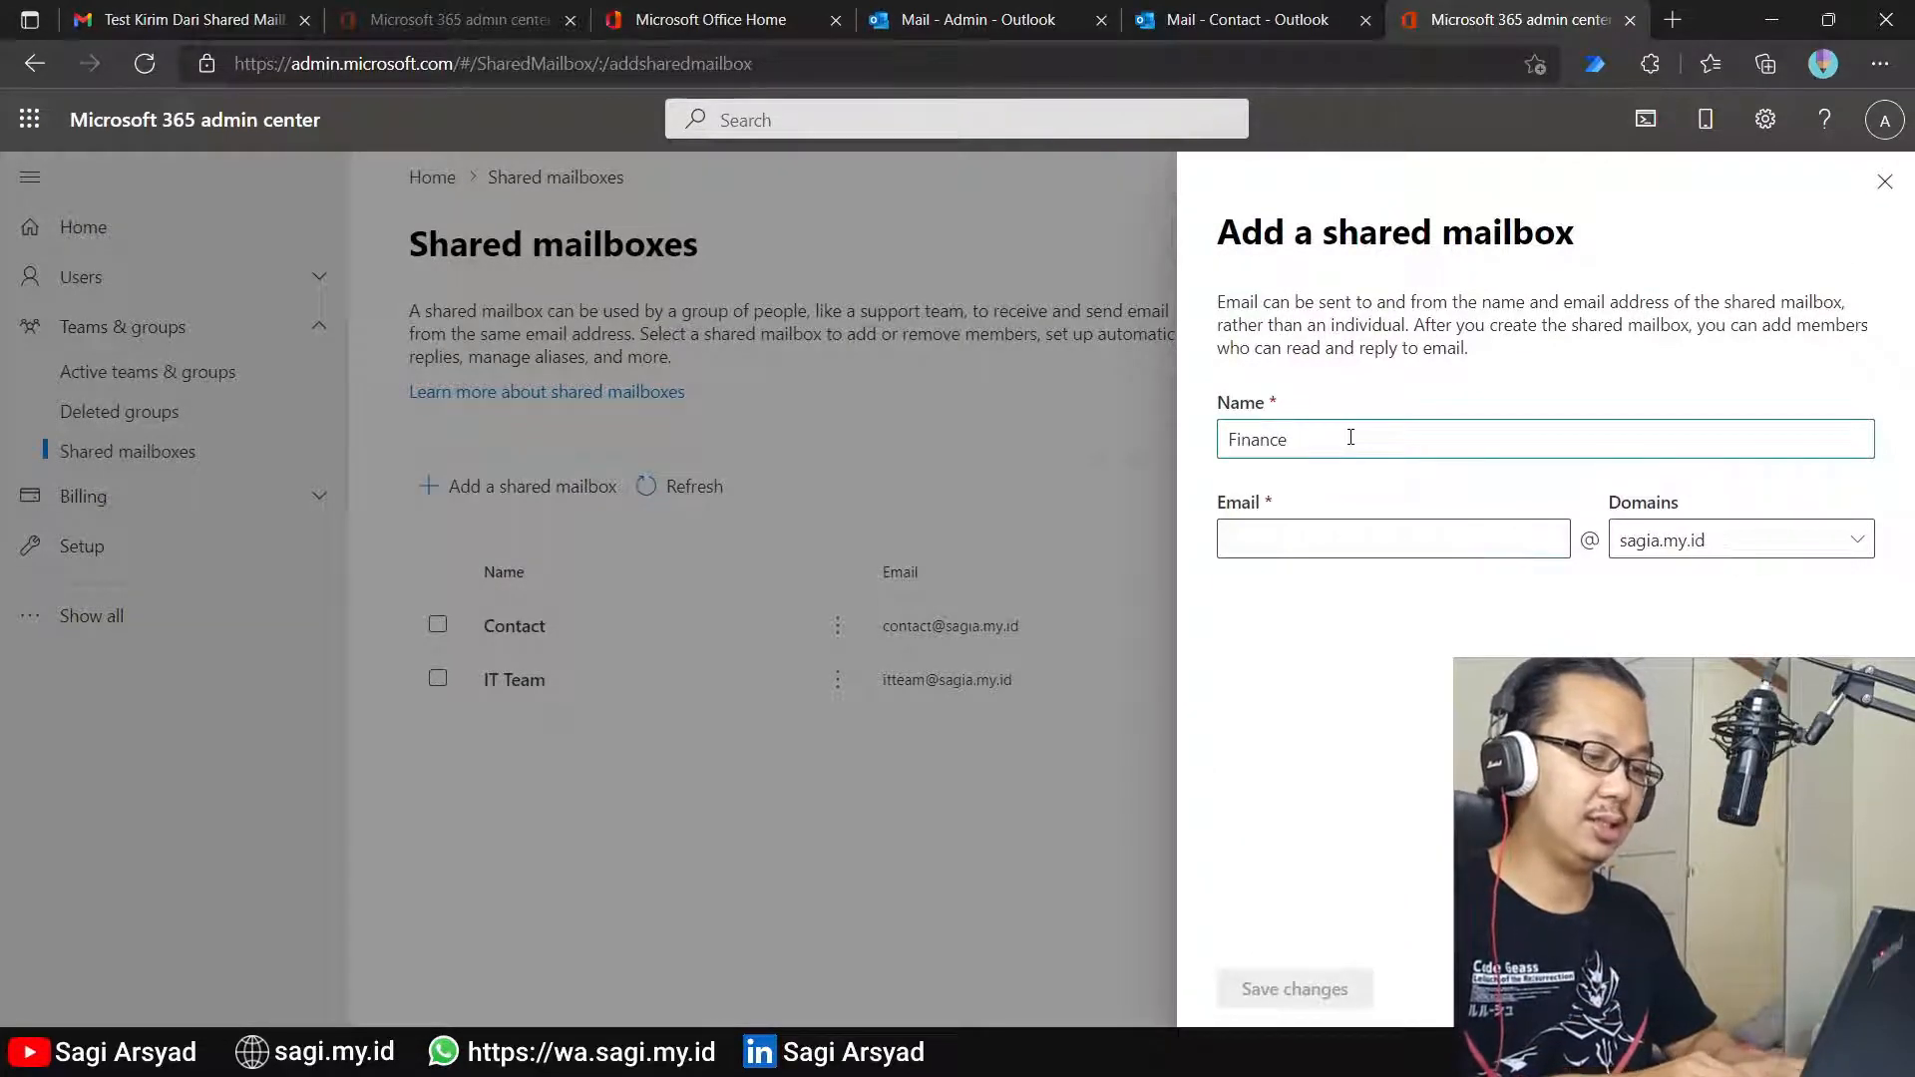
key("Tab")
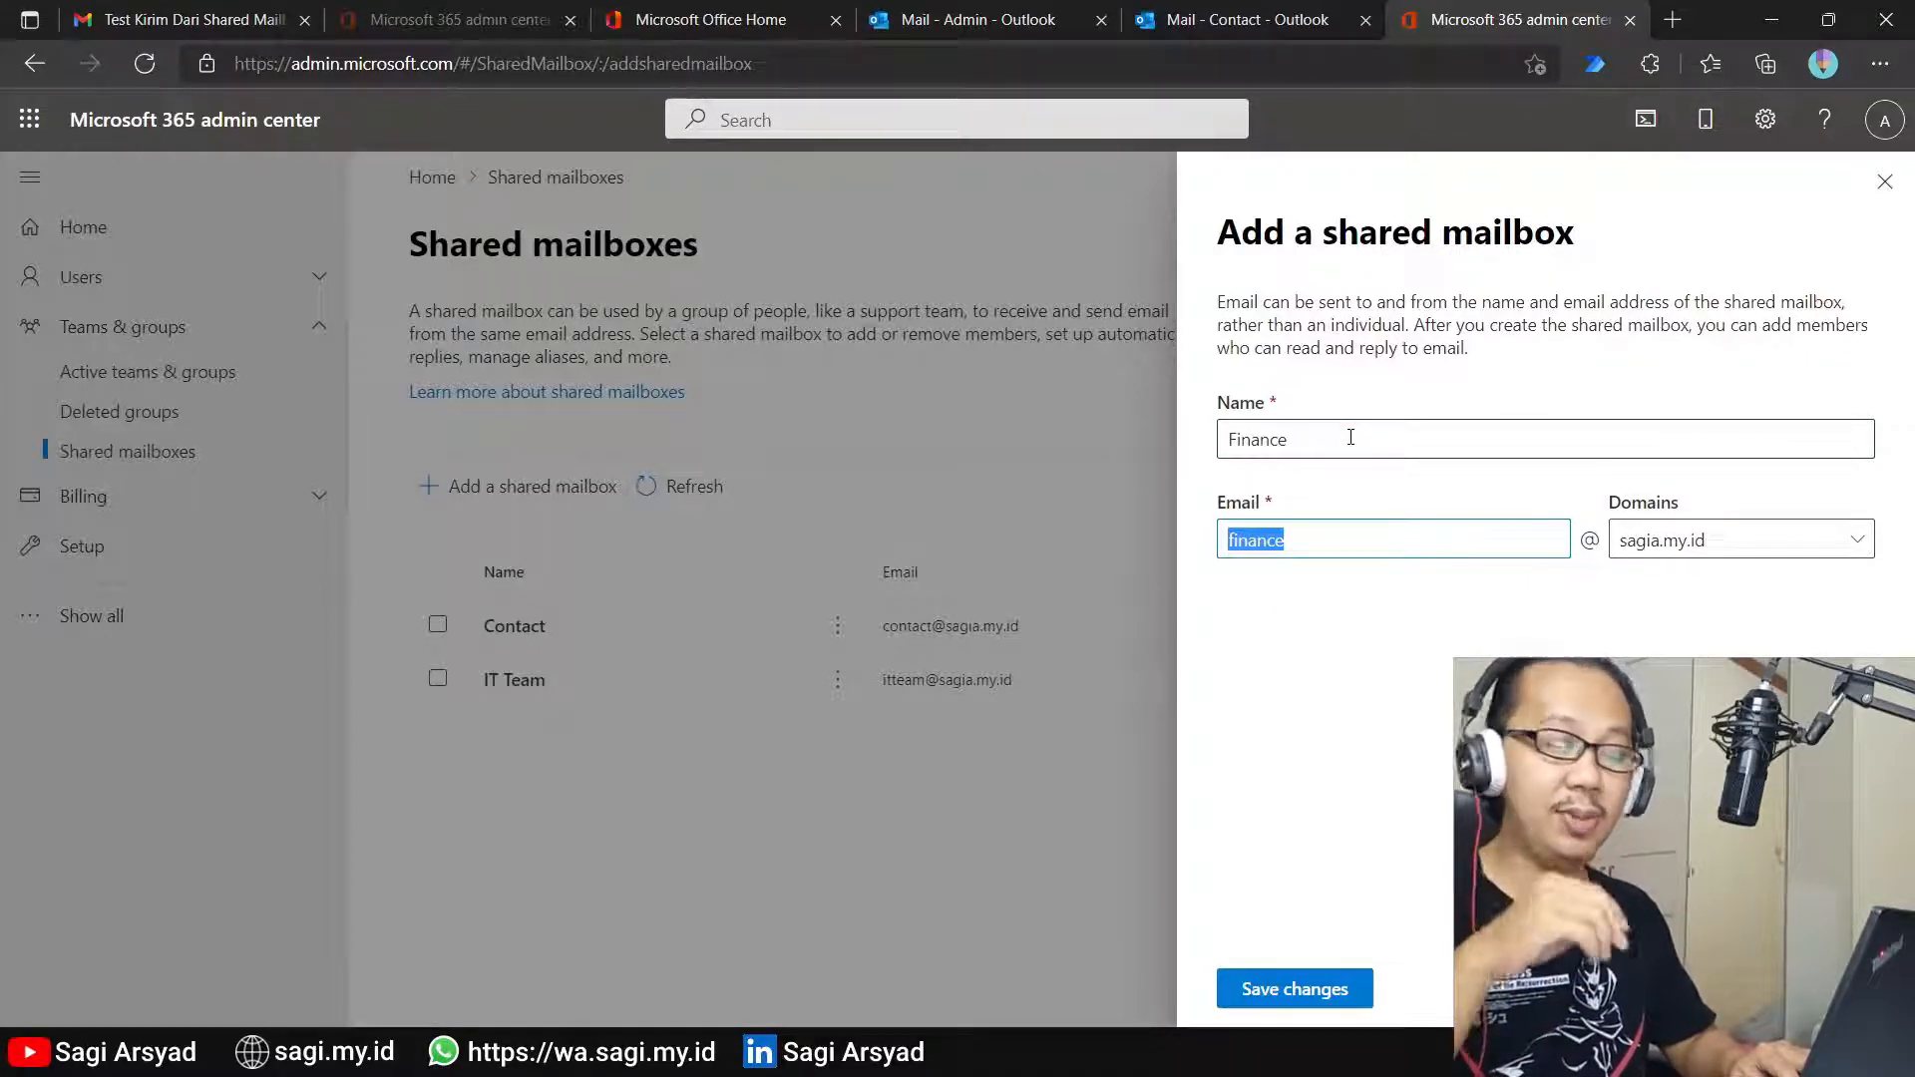
left_click(1294, 991)
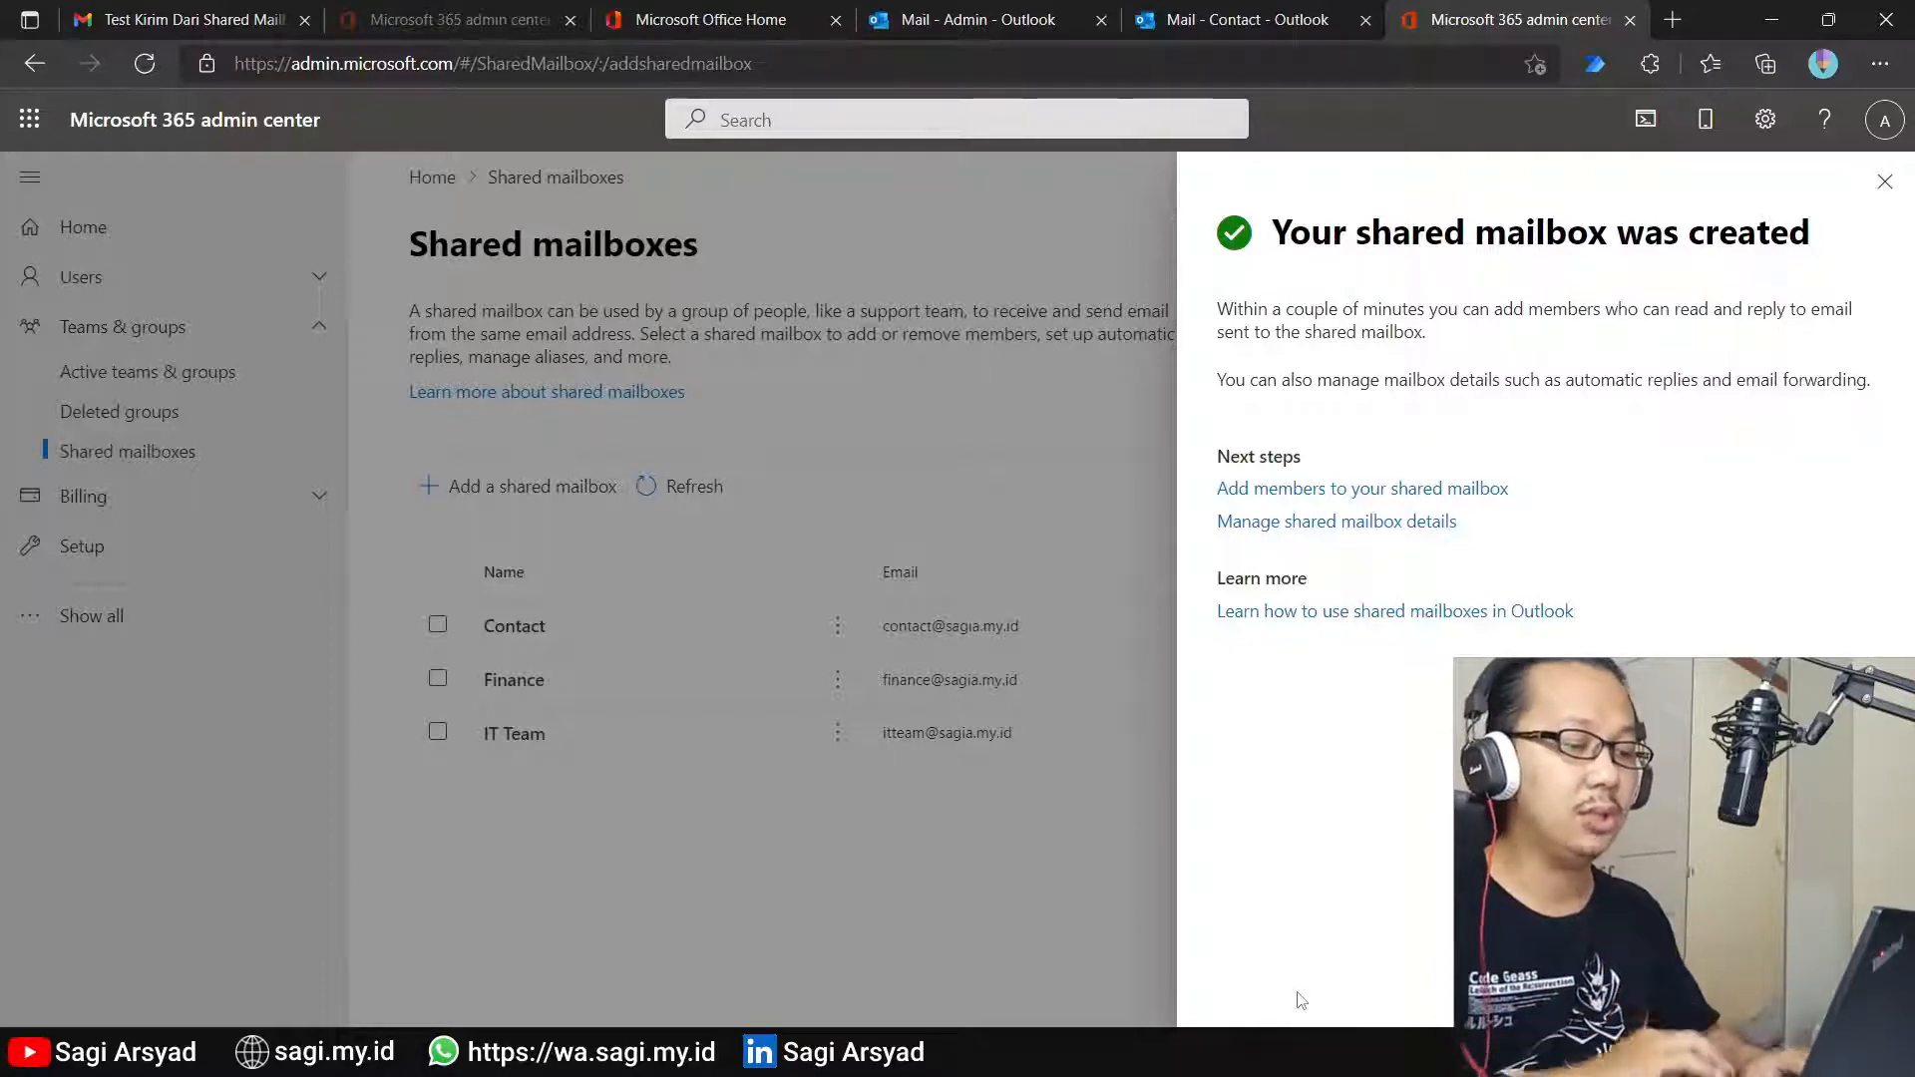
Step: Add Admin and a second user as members of the Finance shared mailbox
left_click(1430, 488)
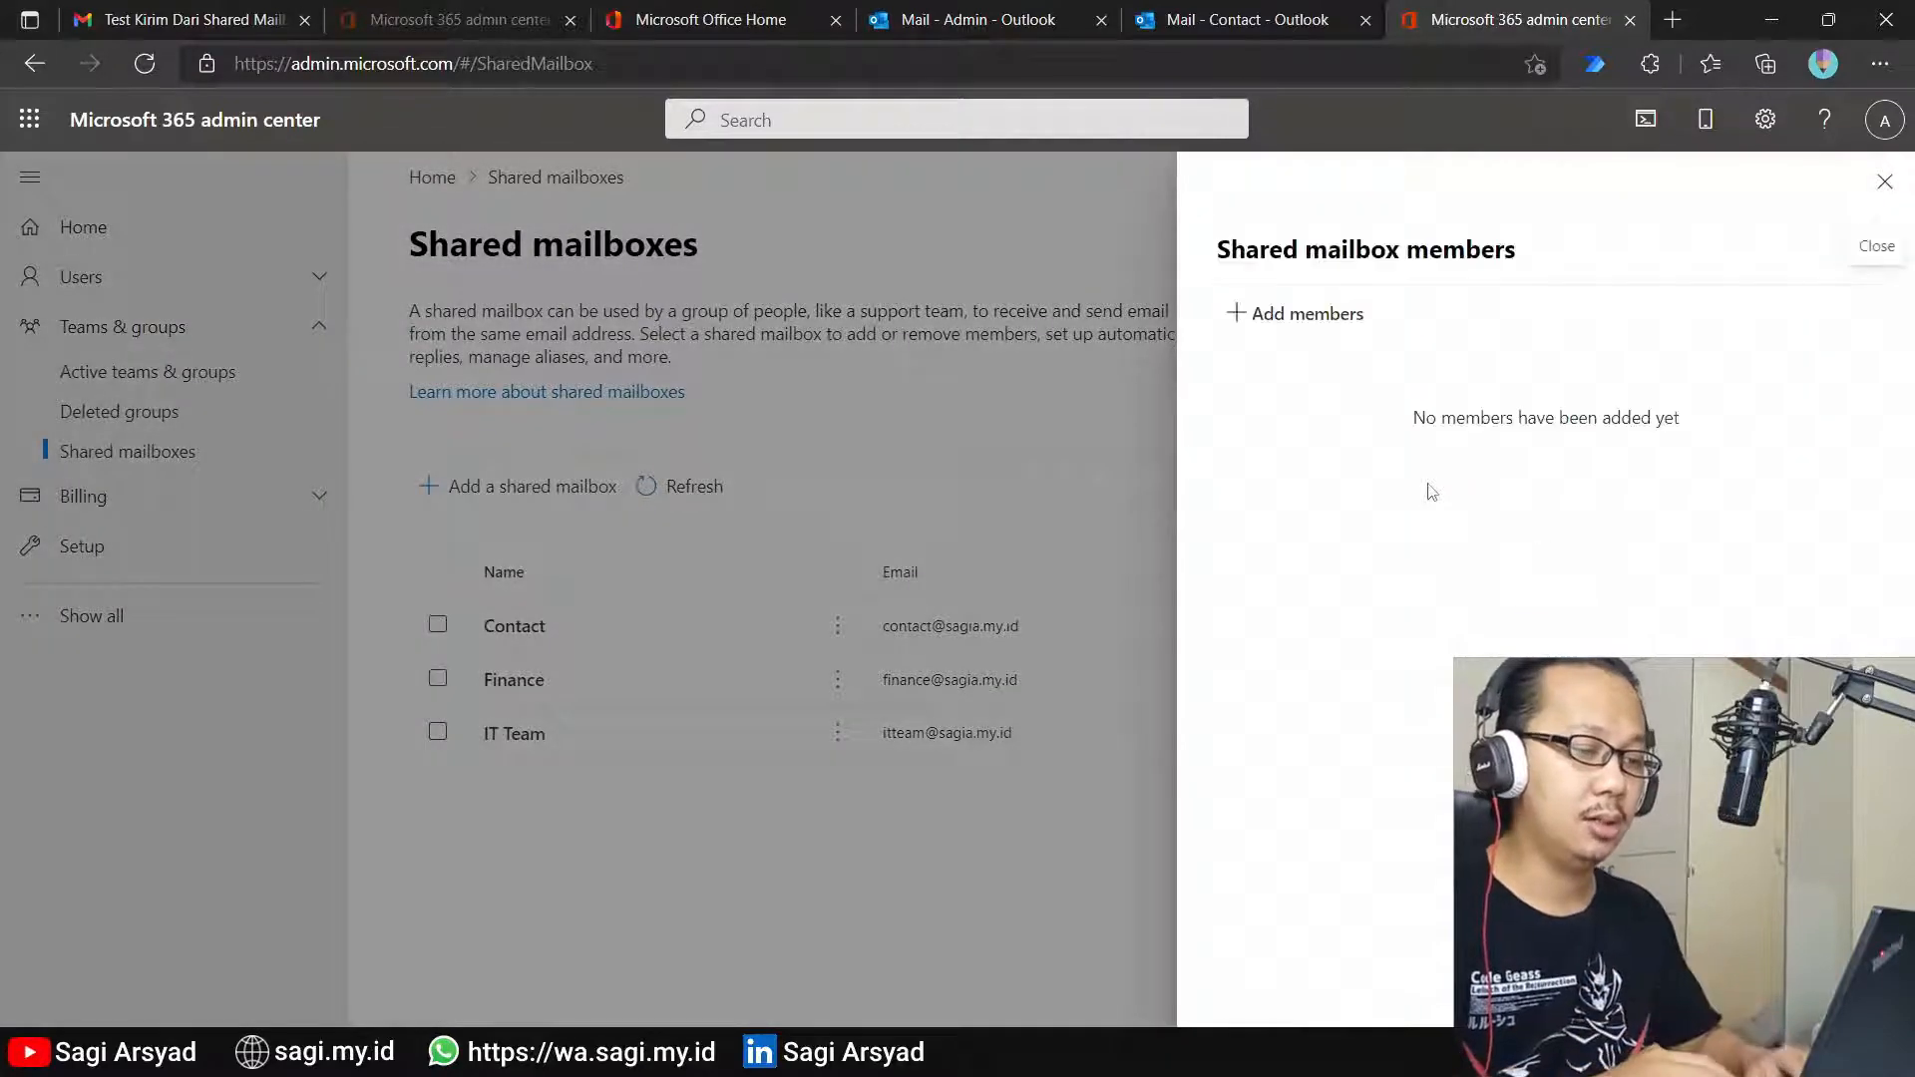
left_click(1322, 322)
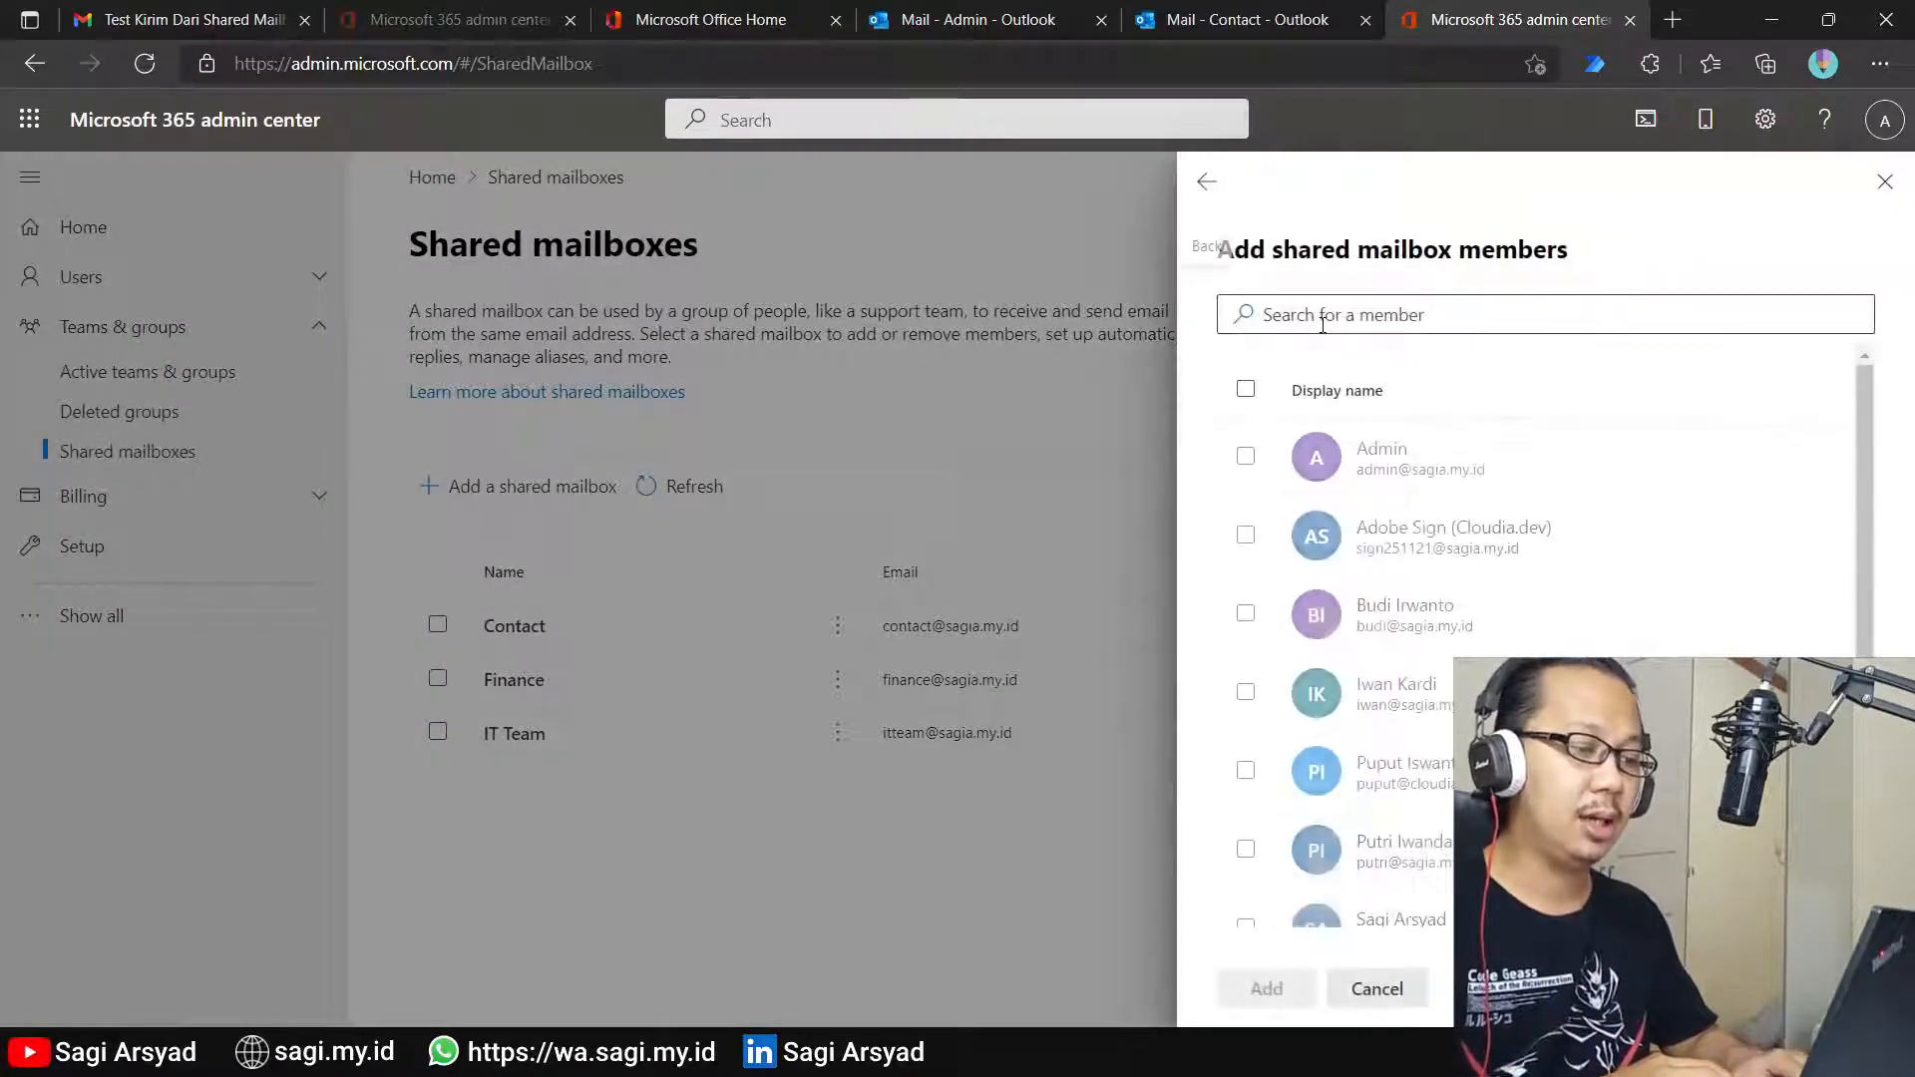
left_click(1247, 458)
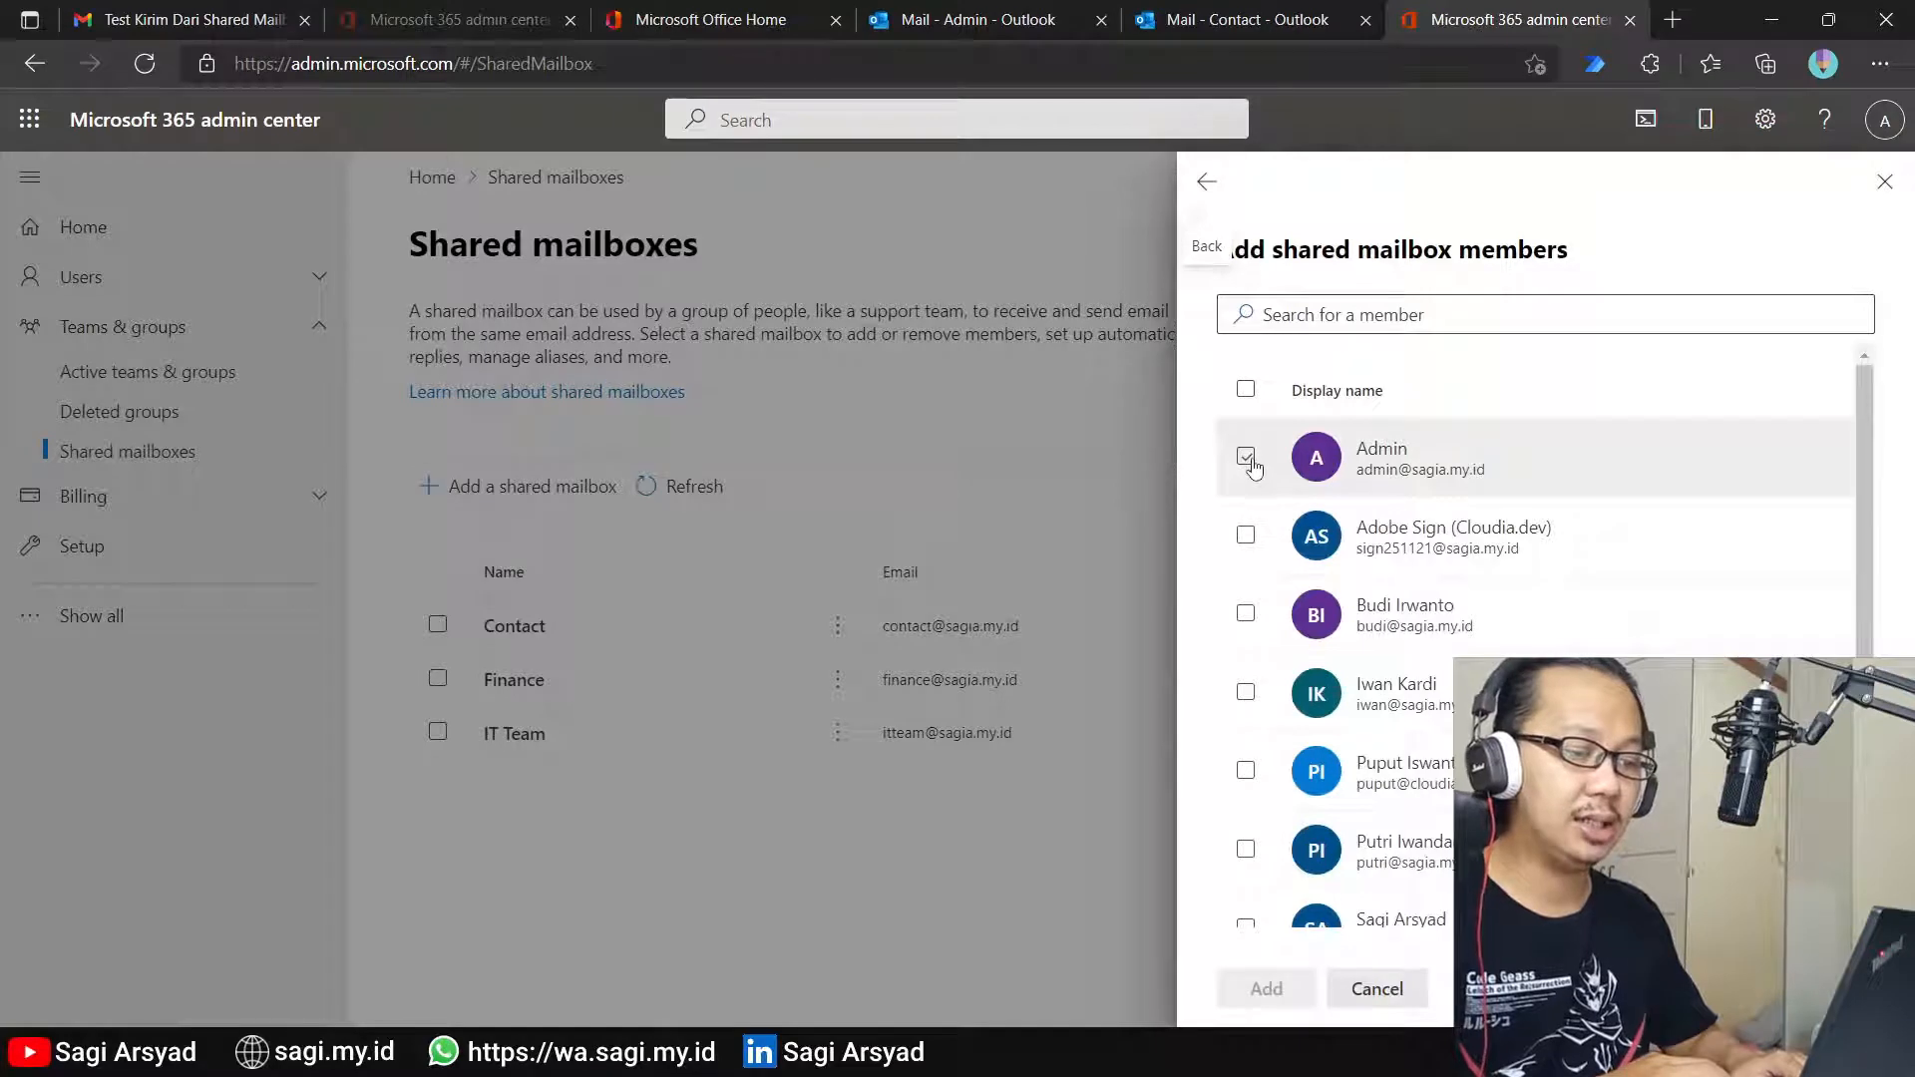
left_click(1247, 458)
scroll(1336, 558, "down", 1)
scroll(1334, 577, "down", 1)
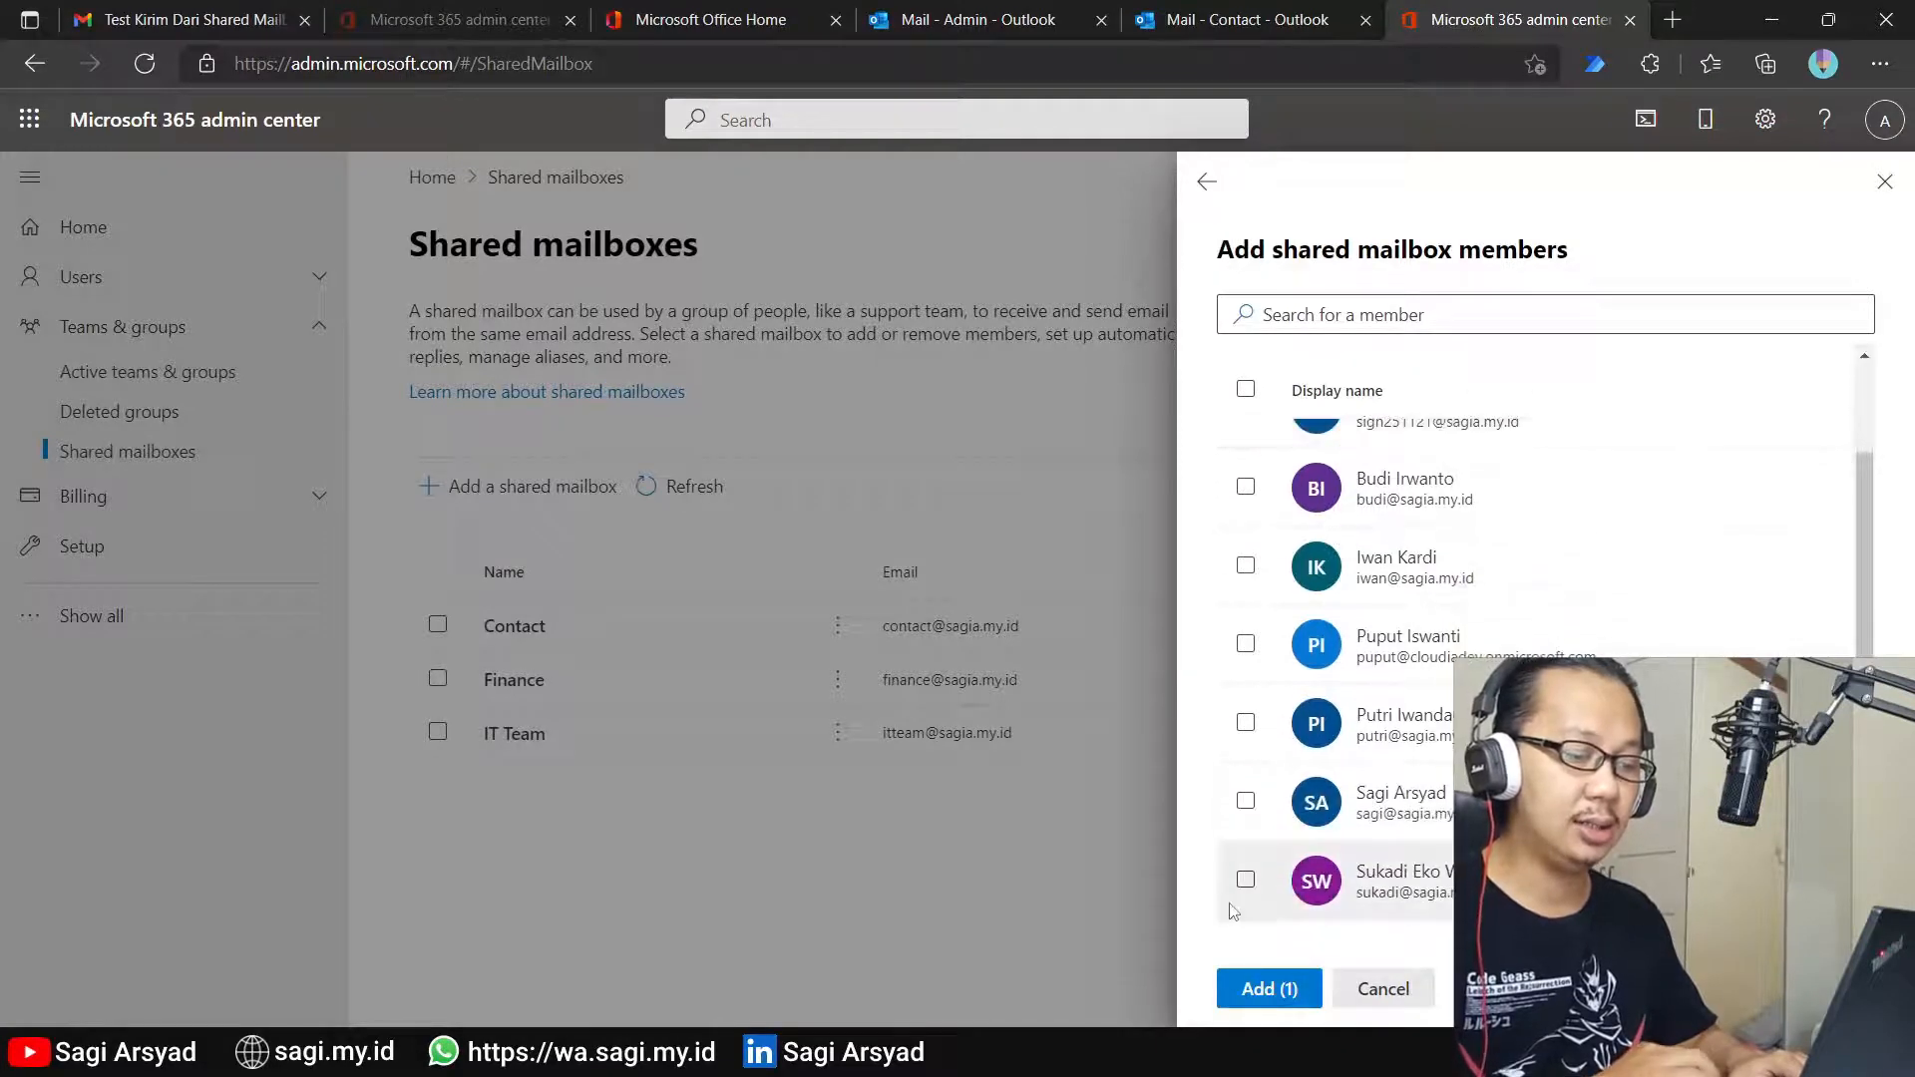
left_click(1246, 801)
left_click(1254, 995)
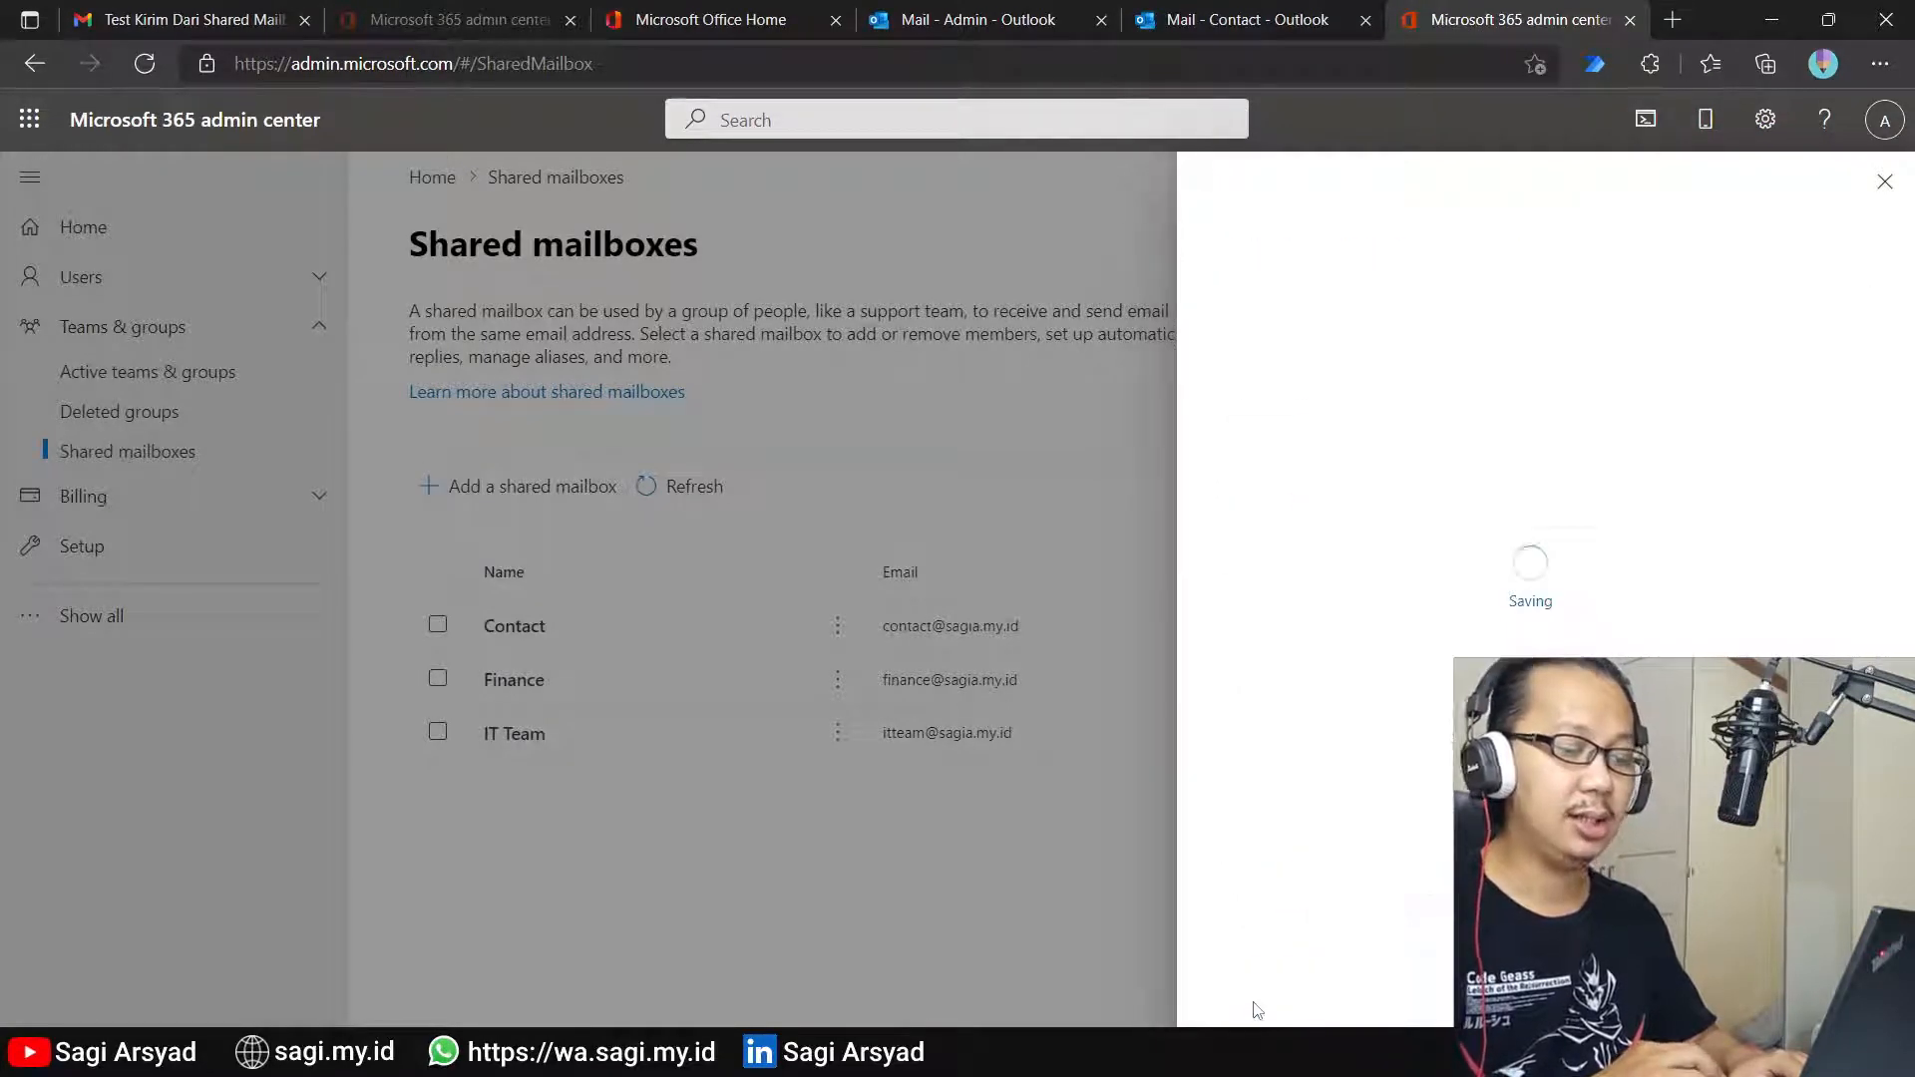